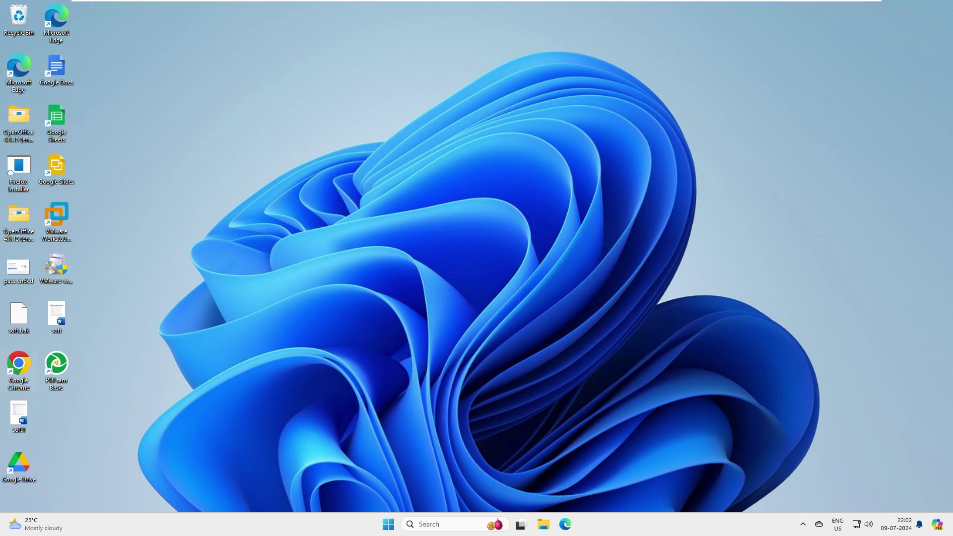
Search for 'free' and open the FreeOffice website from the results
type("free")
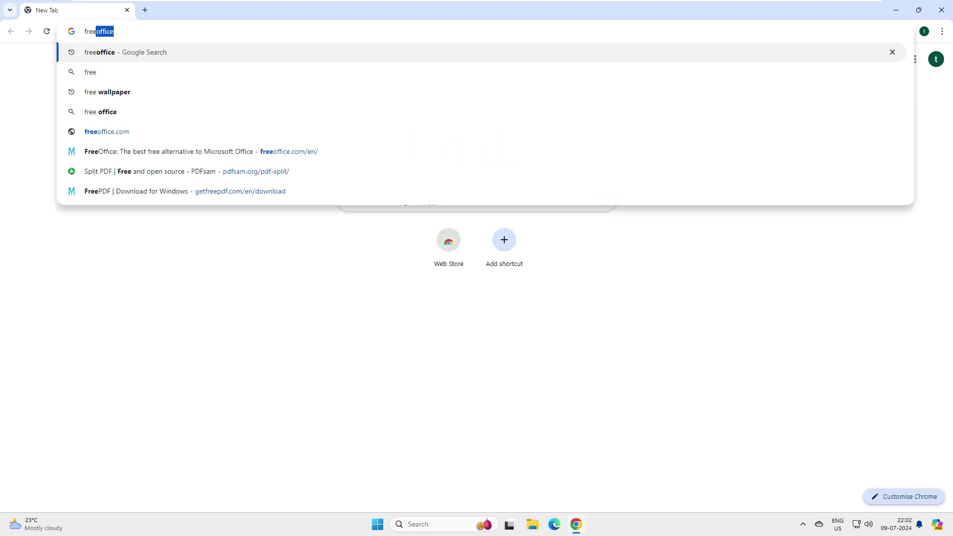
key("Return")
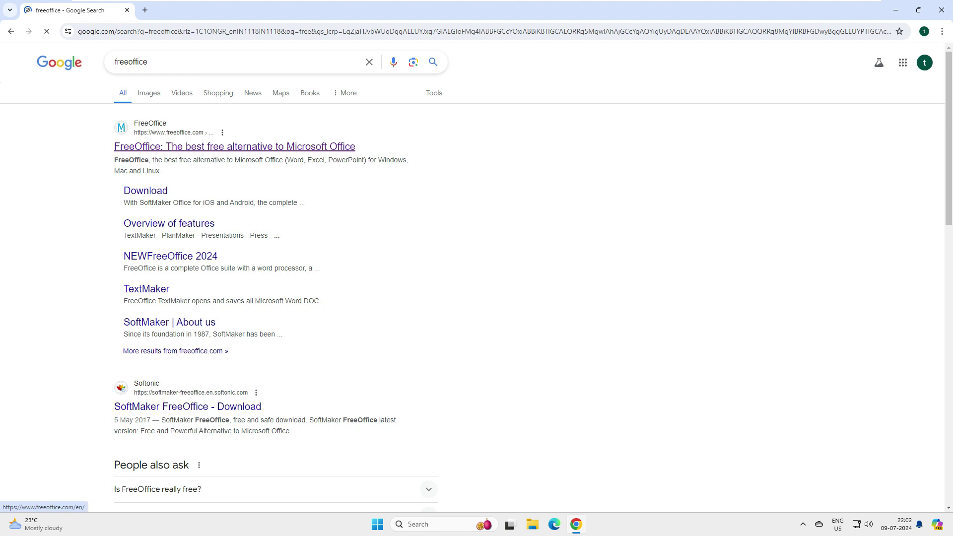
left_click(235, 147)
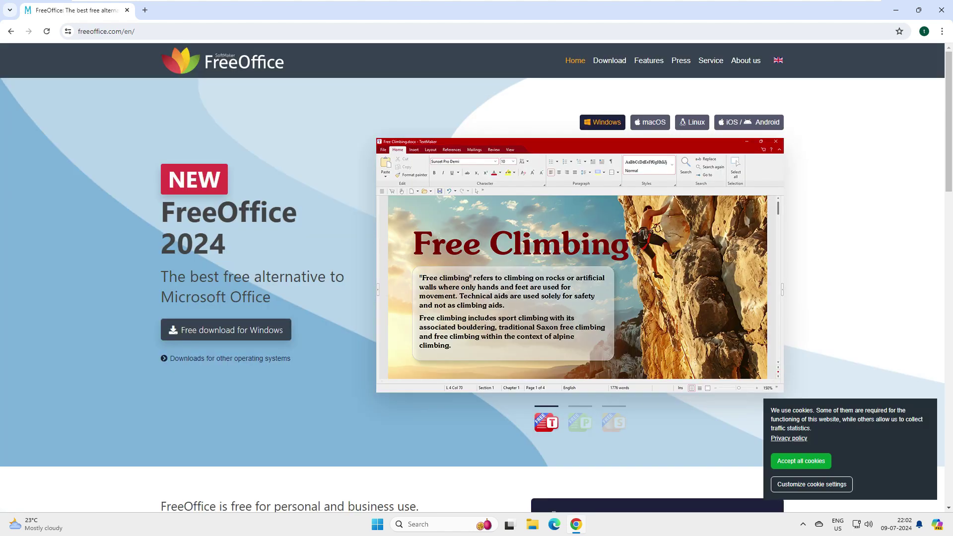
Scroll to the FreePDF section, read its description, and open getfreepdf.com in a new tab
scroll(472, 278, "down", 5)
scroll(472, 278, "down", 12)
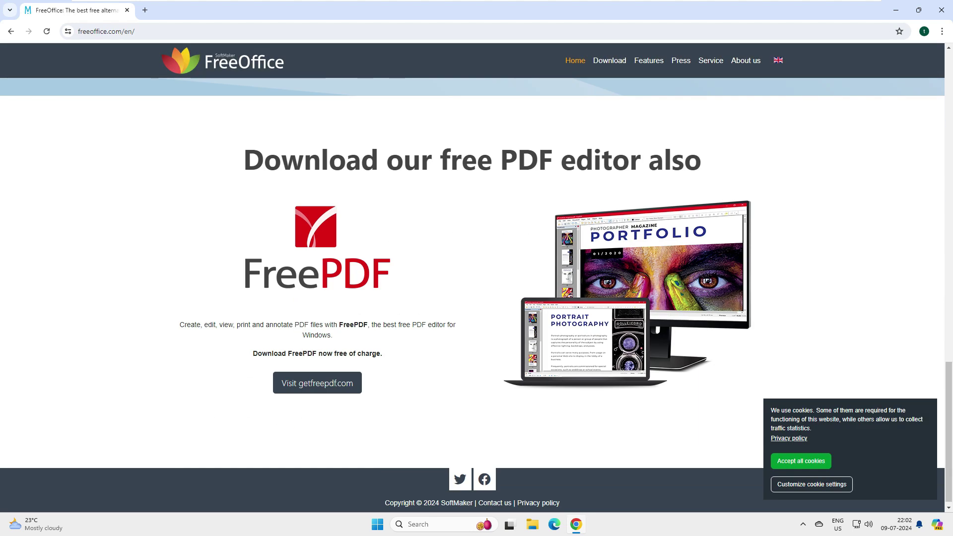
left_click_drag(264, 160, 701, 160)
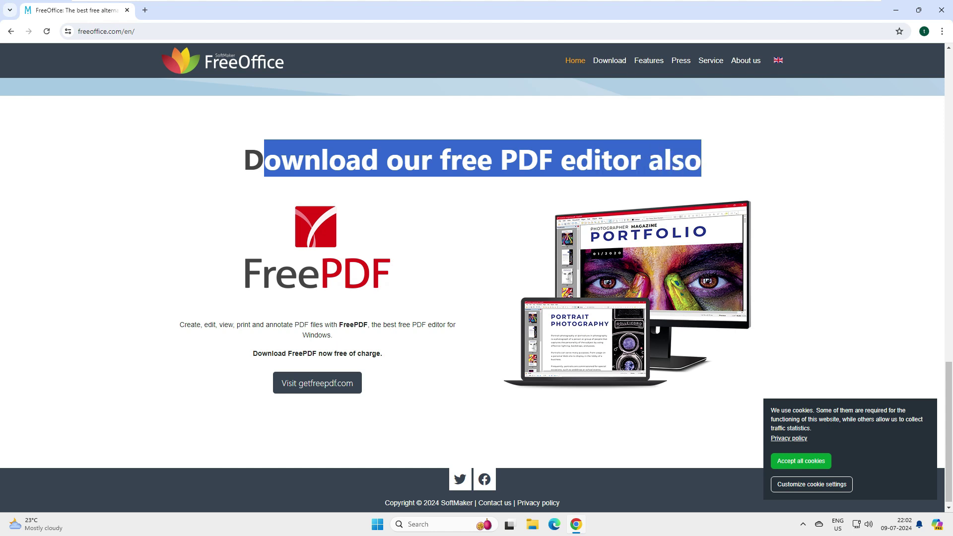
scroll(472, 293, "down", 1)
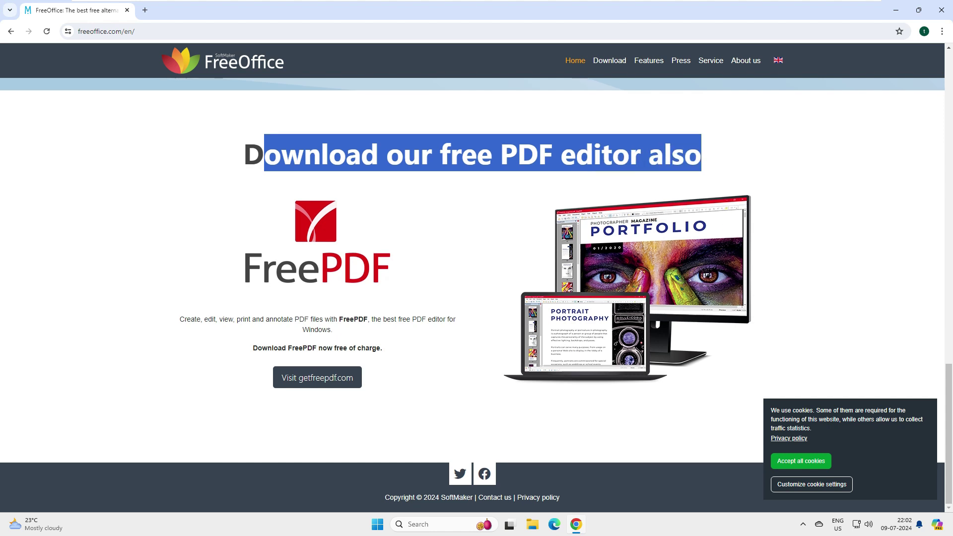
left_click_drag(180, 319, 358, 319)
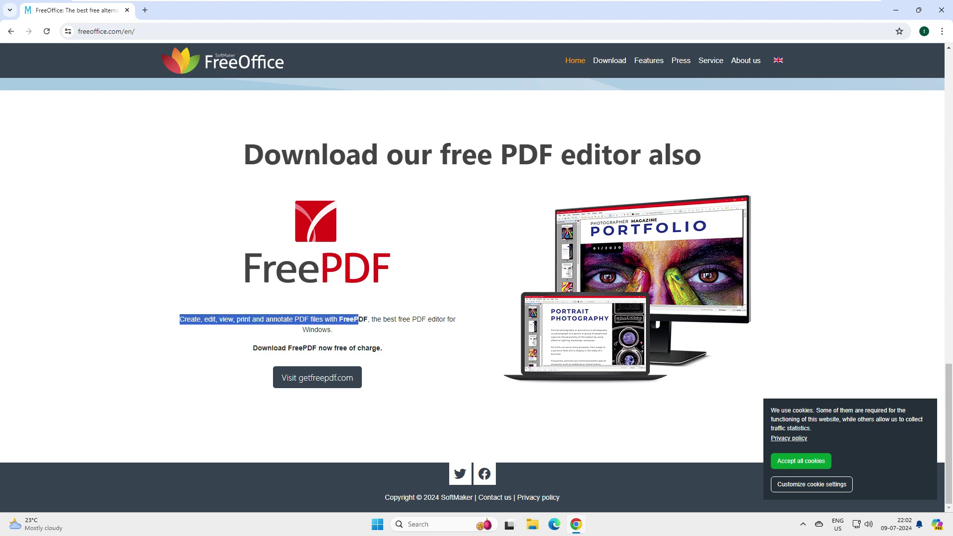
left_click(358, 320)
left_click(317, 377)
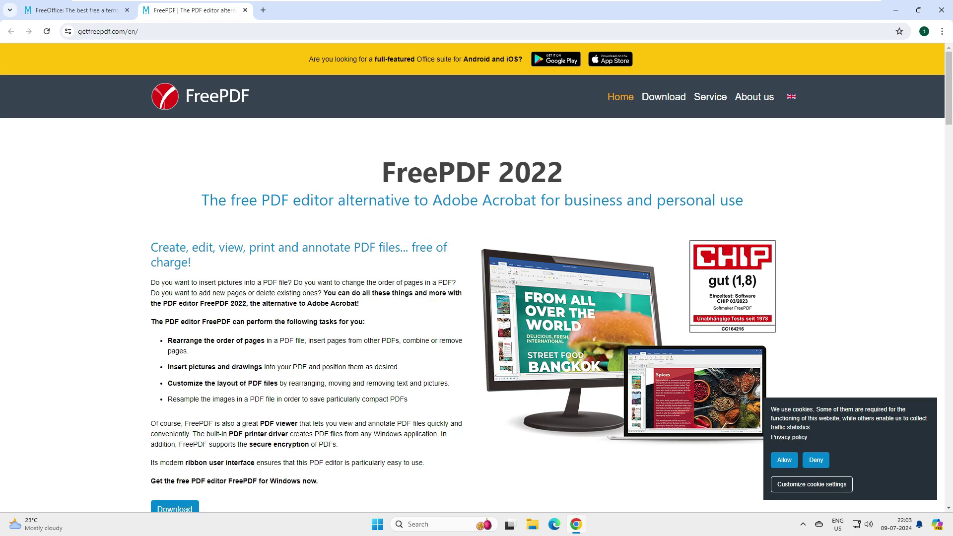
Review the FreePDF 2022 subtitle and Windows requirements, then go to the Download page
left_click_drag(201, 200, 743, 200)
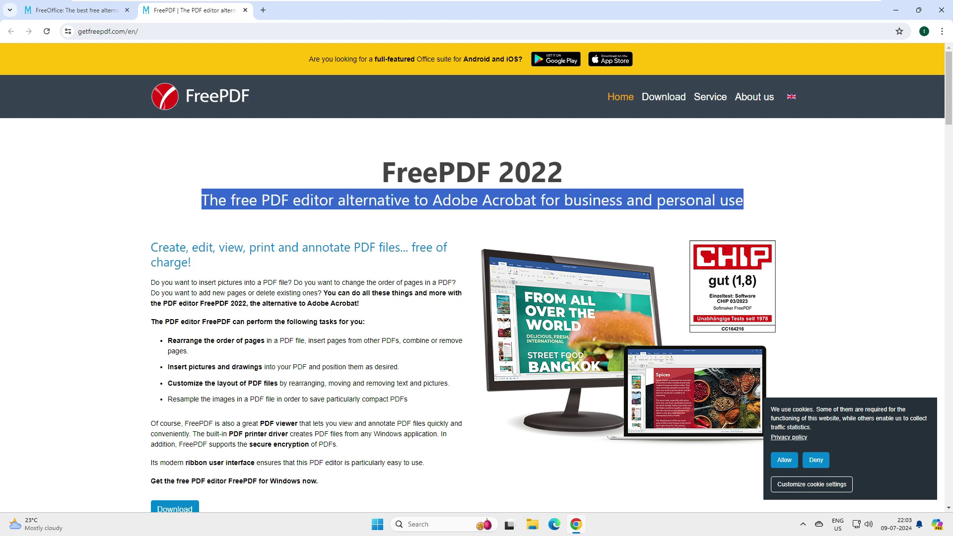
left_click_drag(151, 248, 192, 262)
scroll(473, 278, "down", 5)
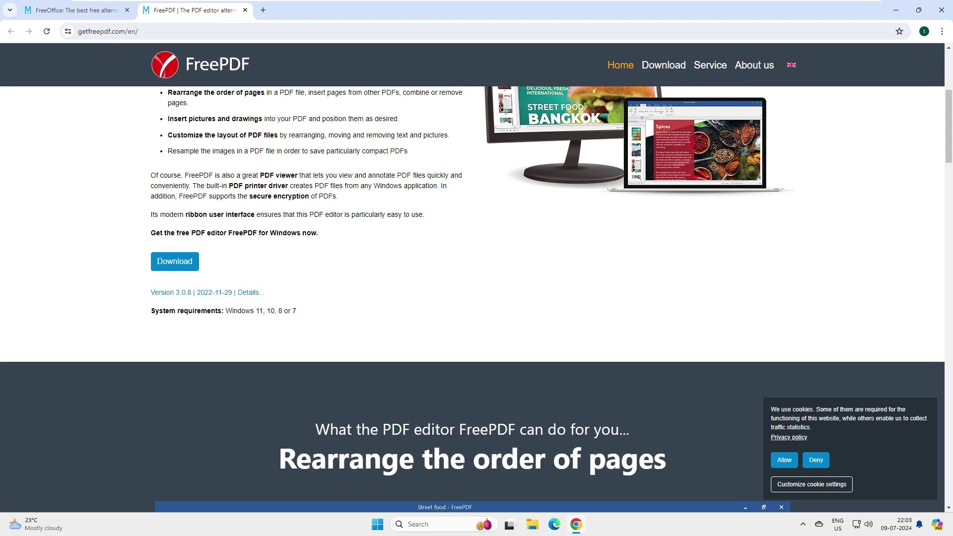
left_click_drag(187, 312, 232, 312)
left_click(232, 312)
left_click_drag(297, 311, 180, 311)
left_click(181, 311)
scroll(477, 298, "up", 3)
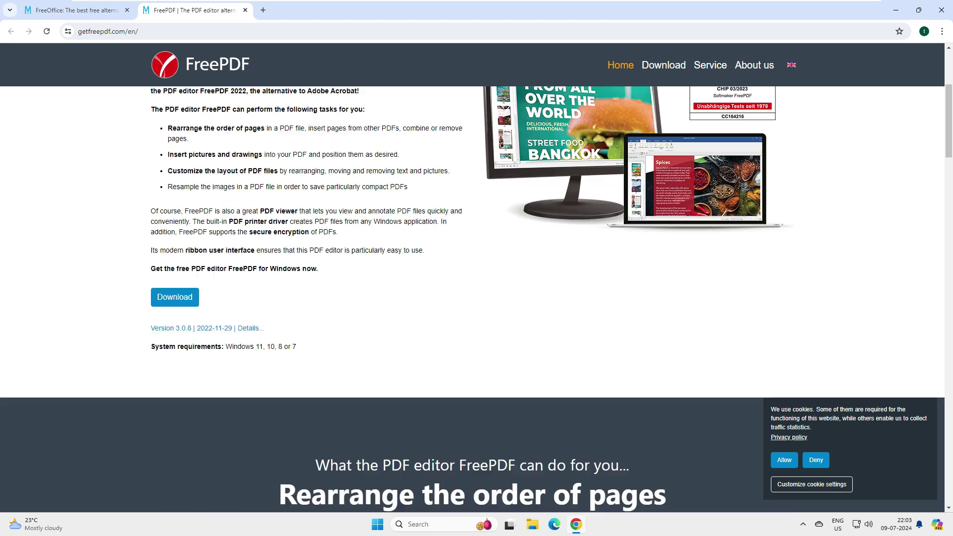
left_click(174, 410)
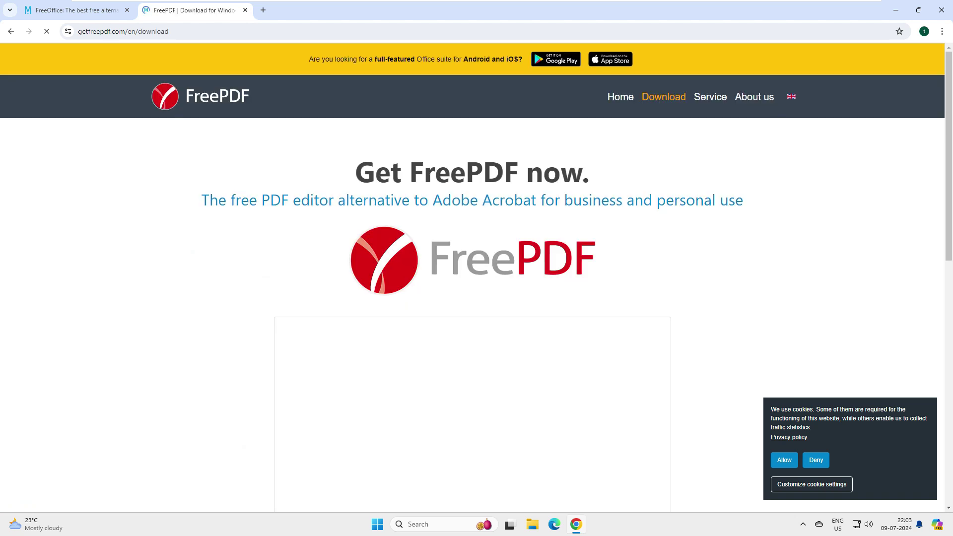
Fill the registration form with the saved name and e-mail address via autofill
scroll(476, 278, "down", 4)
left_click(386, 258)
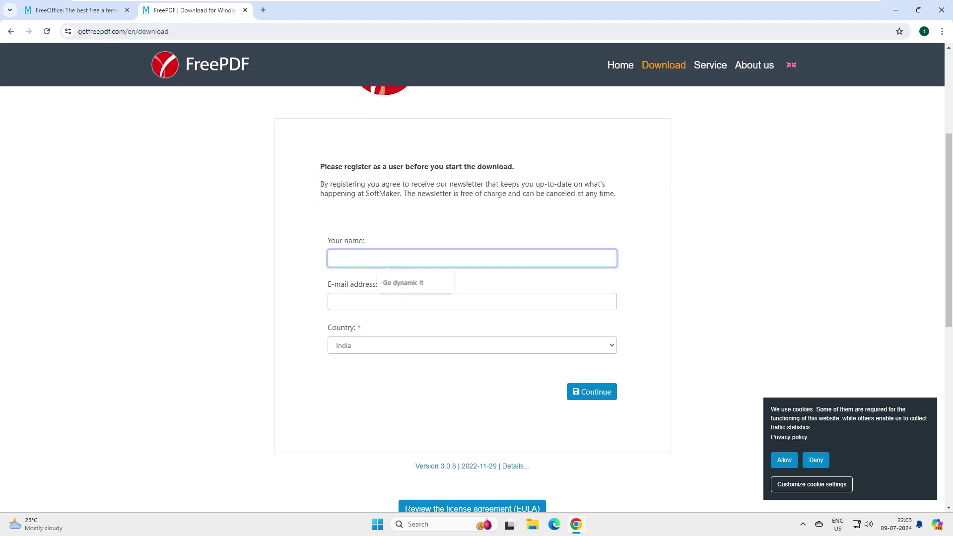
key("Down")
key("Return")
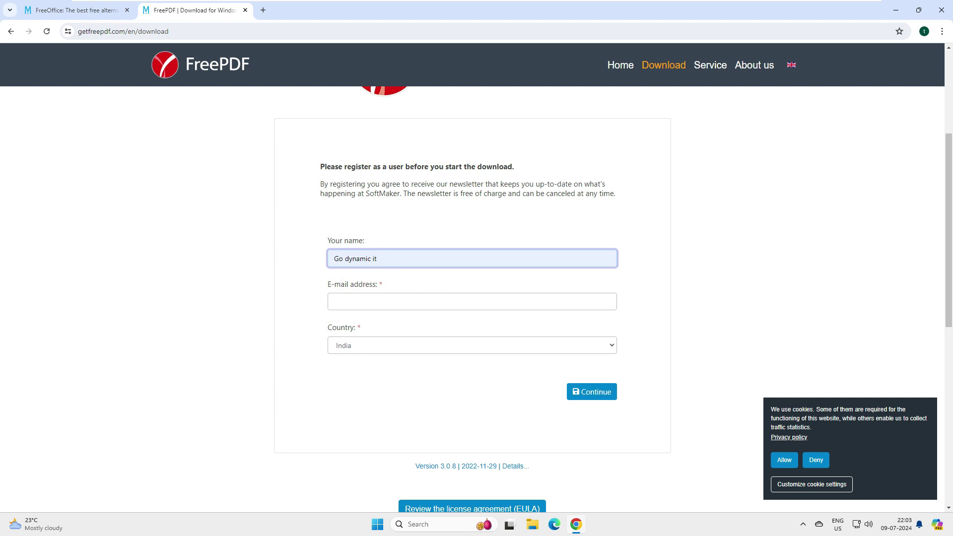
left_click(381, 304)
key("Down")
key("Return")
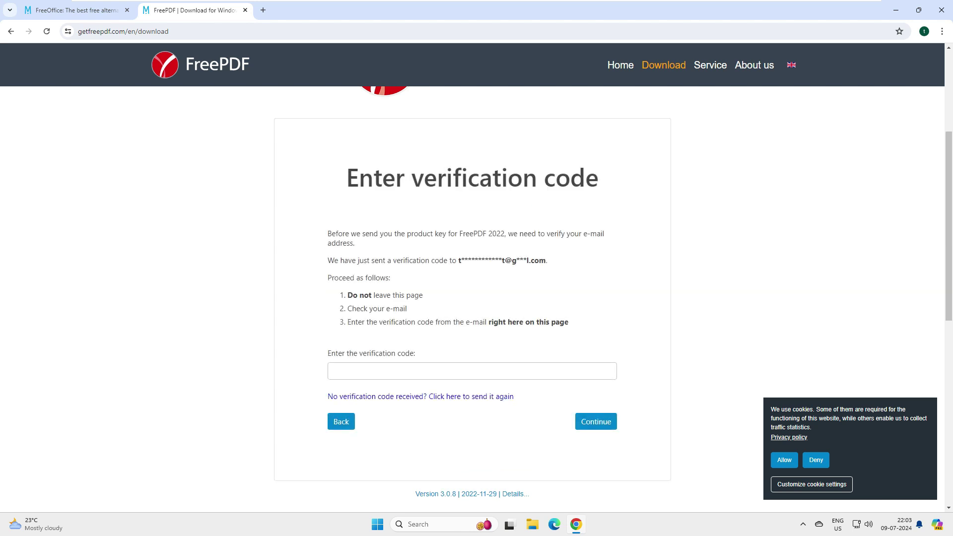
Paste the e-mailed verification code into its field and submit it
left_click_drag(346, 177, 599, 177)
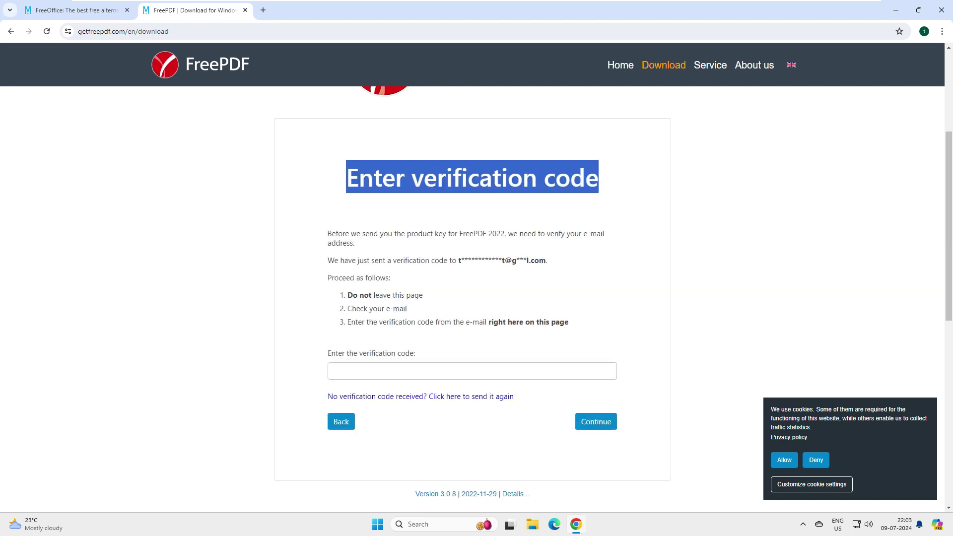
left_click(472, 371)
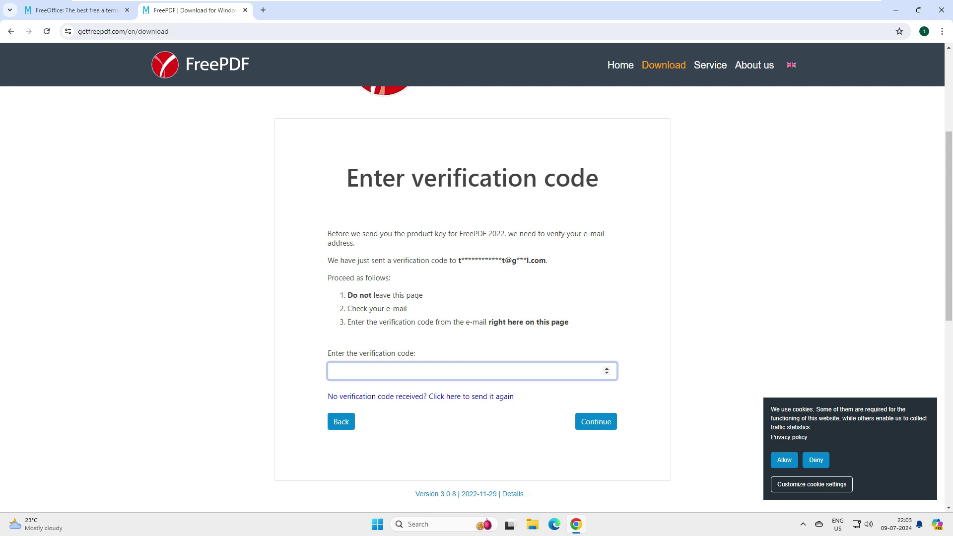
right_click(377, 373)
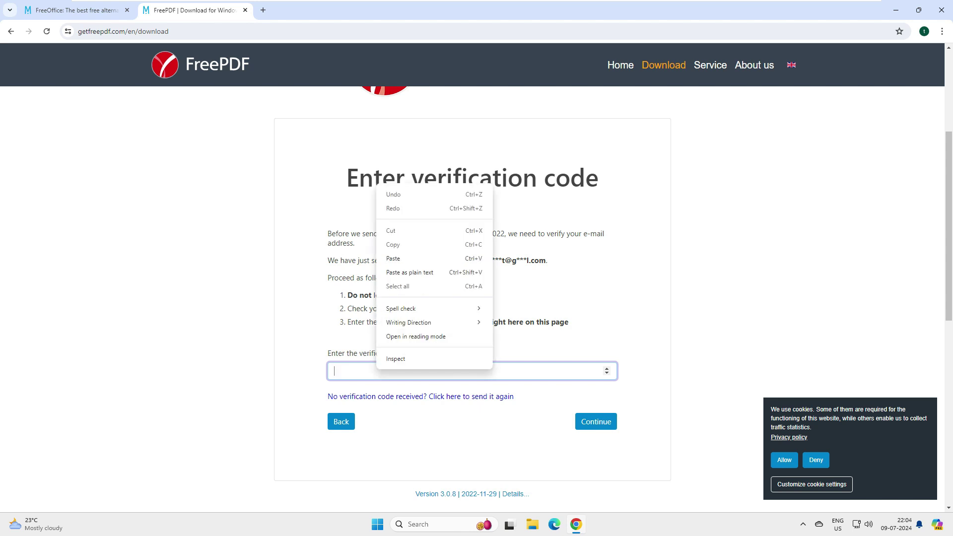
left_click(392, 258)
left_click(596, 421)
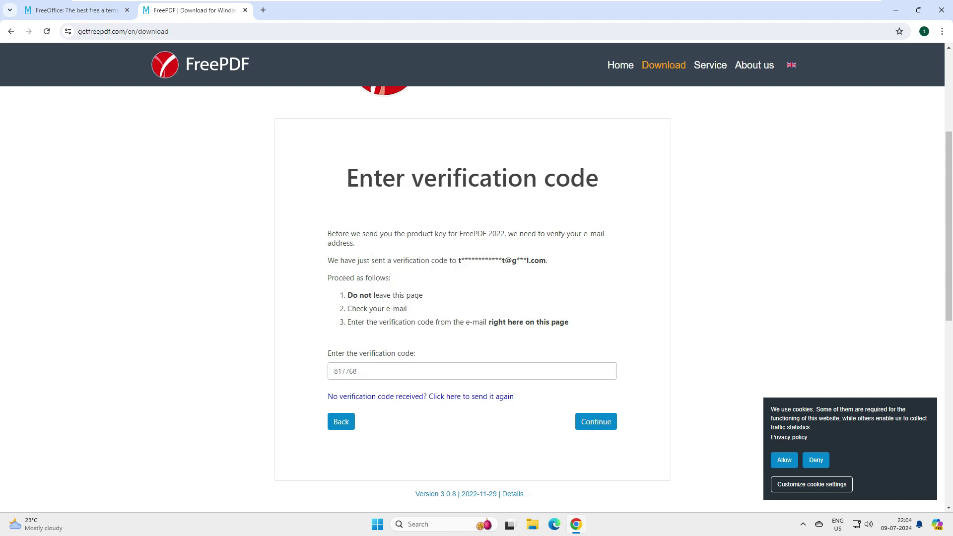
Copy the FreePDF product key shown on the thank-you page
double_click(365, 236)
right_click(340, 239)
left_click(350, 244)
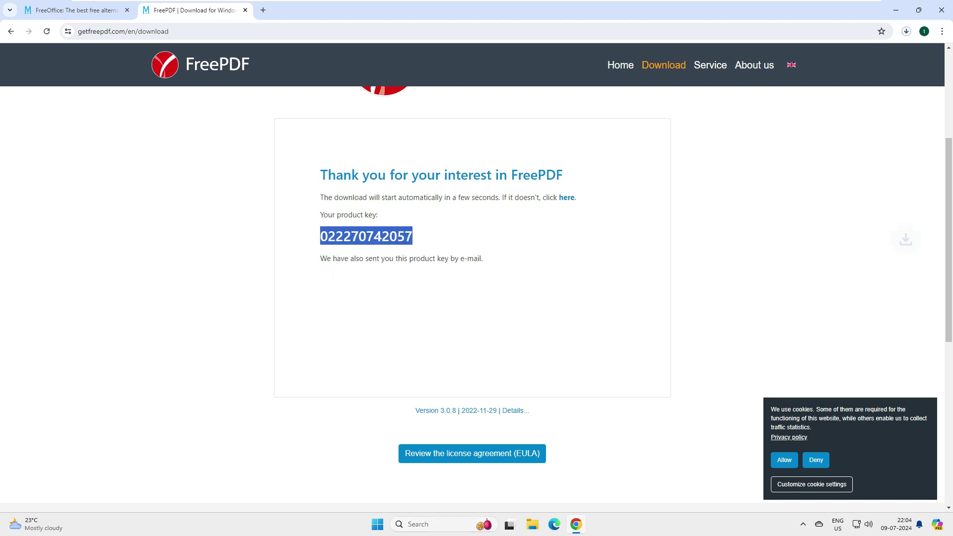
Replace the old key in freepdf.txt with the new one, save, and show the installer
key("super")
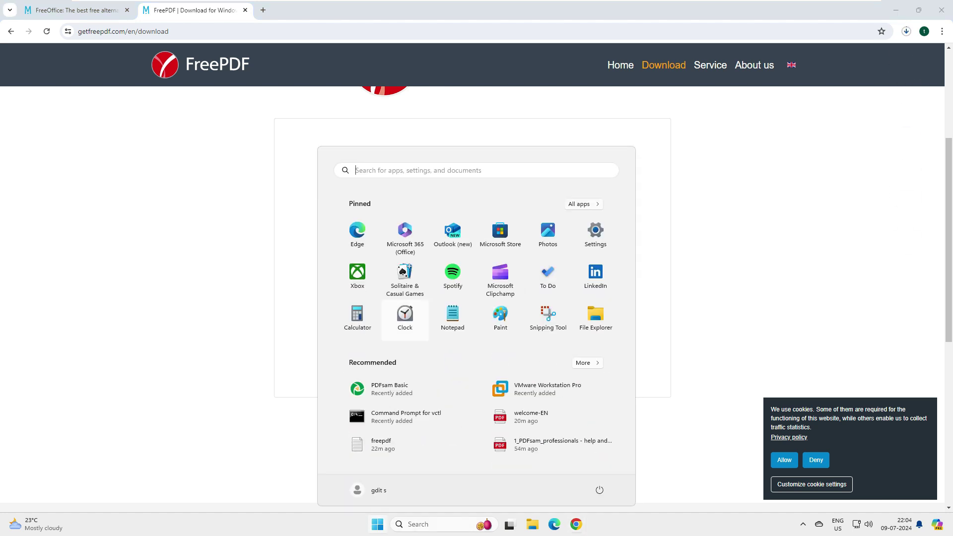
left_click(409, 444)
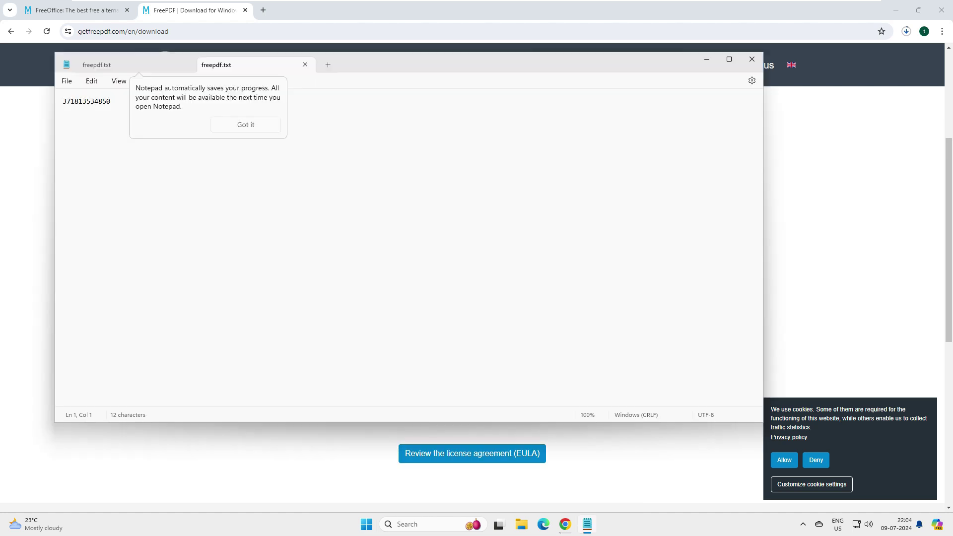
key("ctrl+a")
key("ctrl+v")
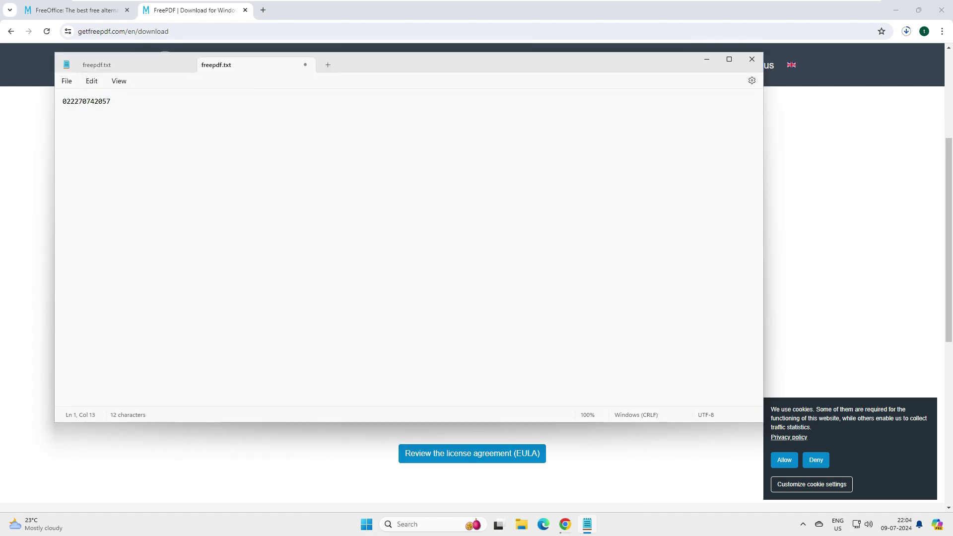
left_click(67, 81)
left_click(90, 147)
key("alt+Tab")
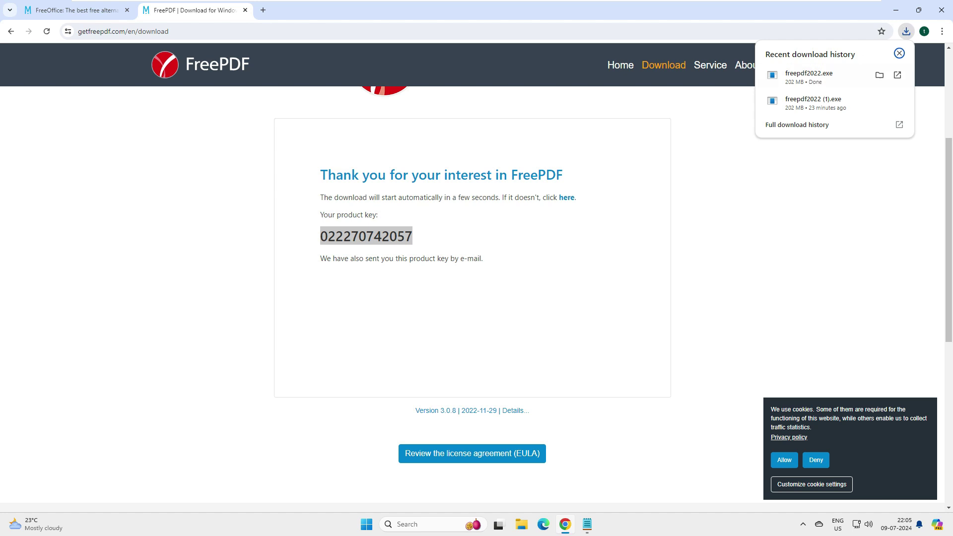
left_click(880, 74)
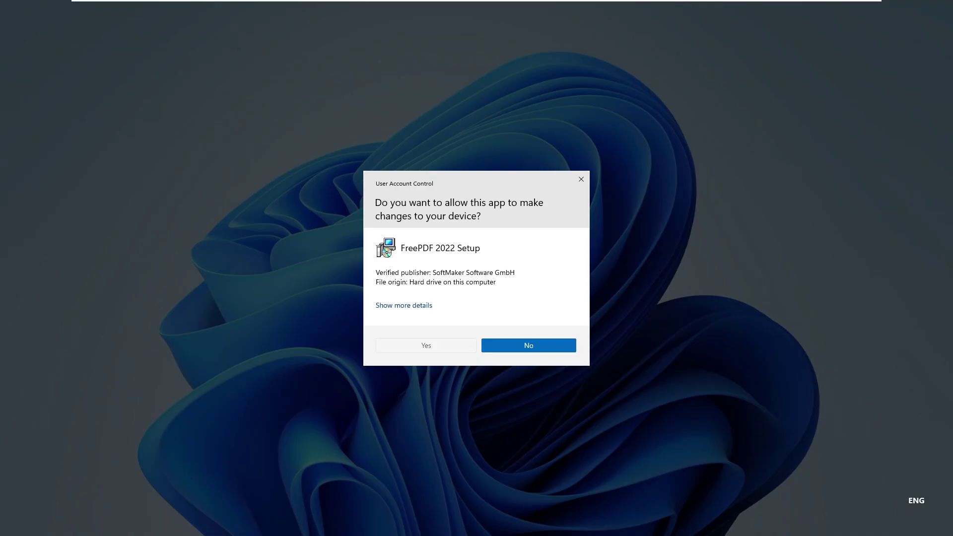
Install FreePDF 2022 in English with the license accepted and the default install location
key("alt+y")
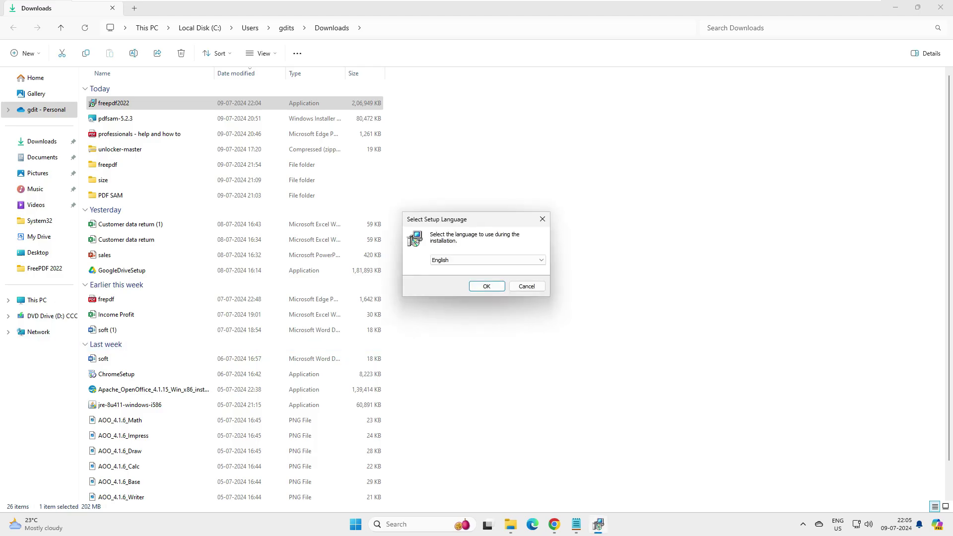
key("Return")
key("alt+a")
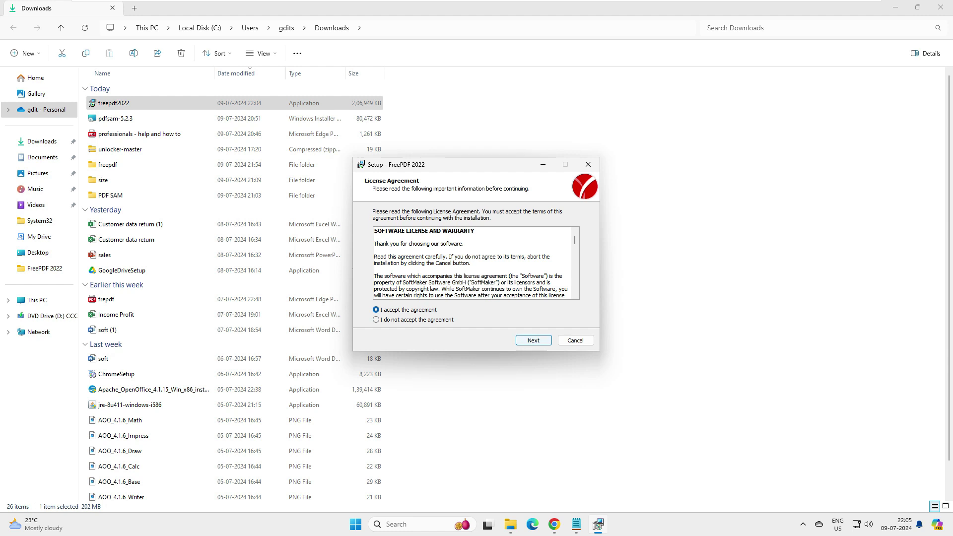
key("Return")
key("Return")
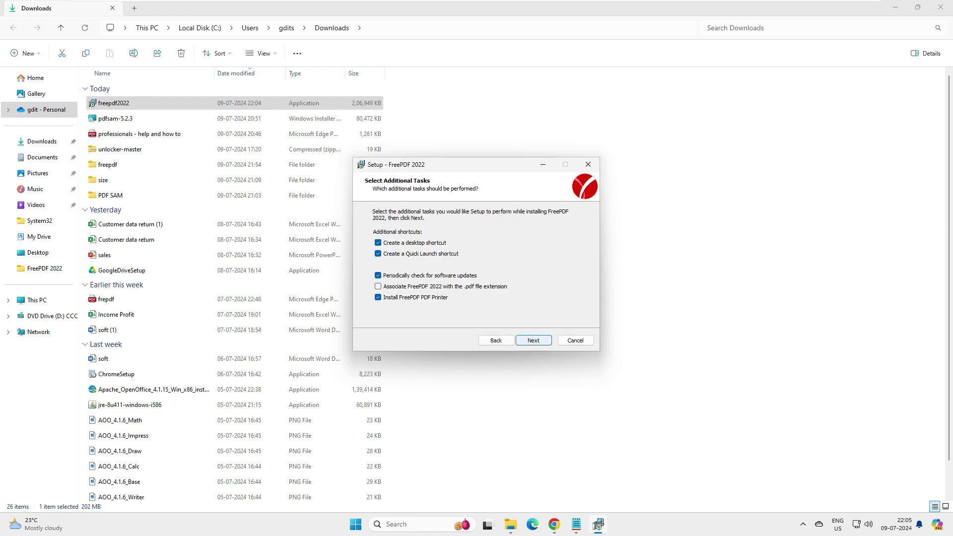
key("Return")
key("Return")
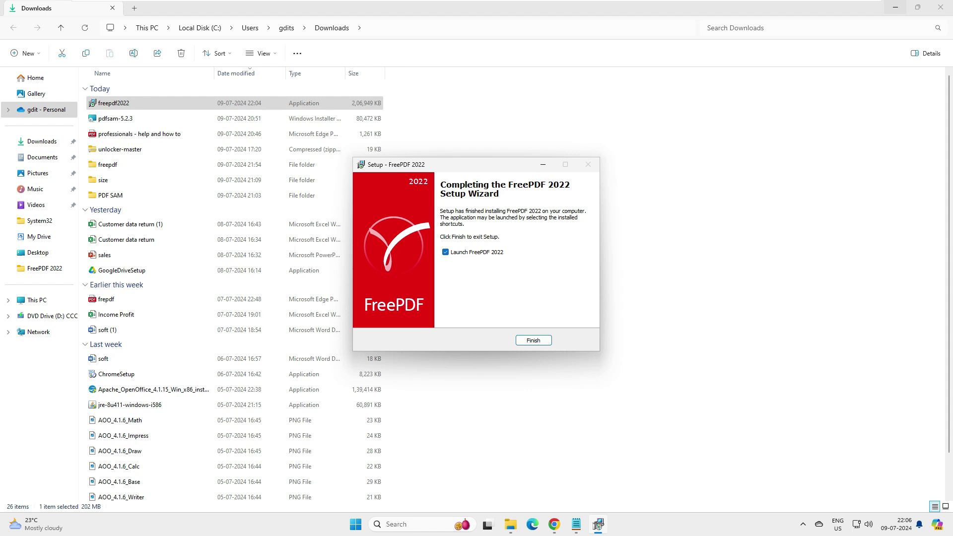
key("Return")
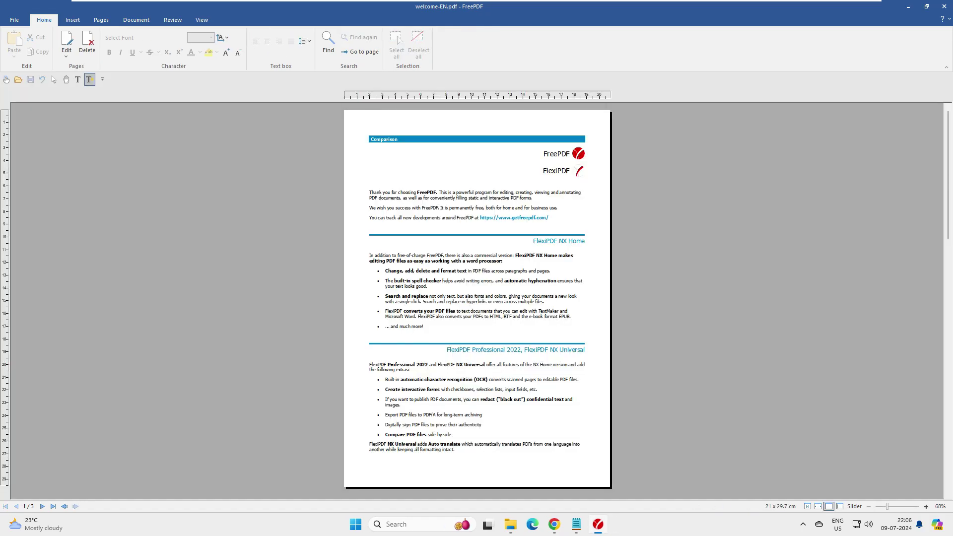
Zoom into the welcome PDF and look over the Insert and Pages tab options
scroll(477, 298, "up", 3)
scroll(476, 298, "up", 5)
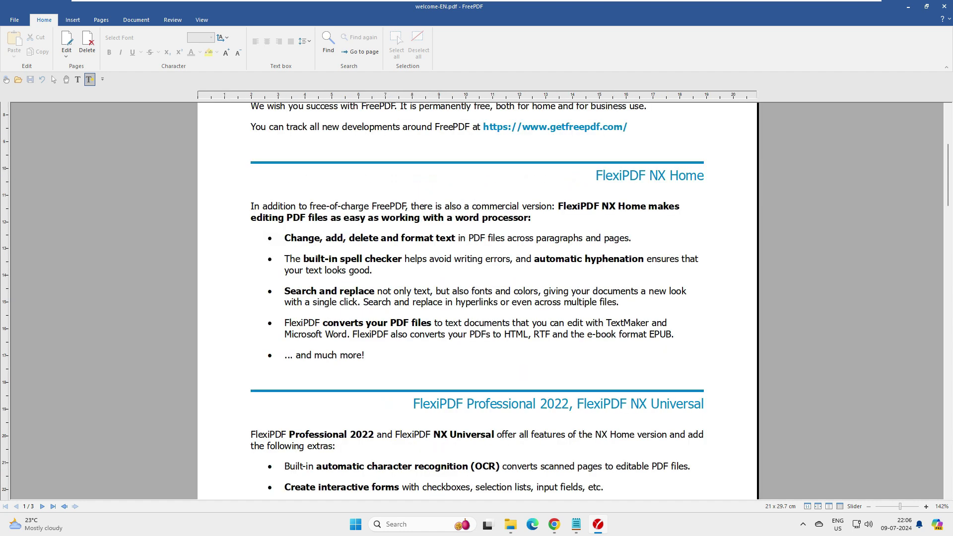
scroll(477, 298, "down", 3)
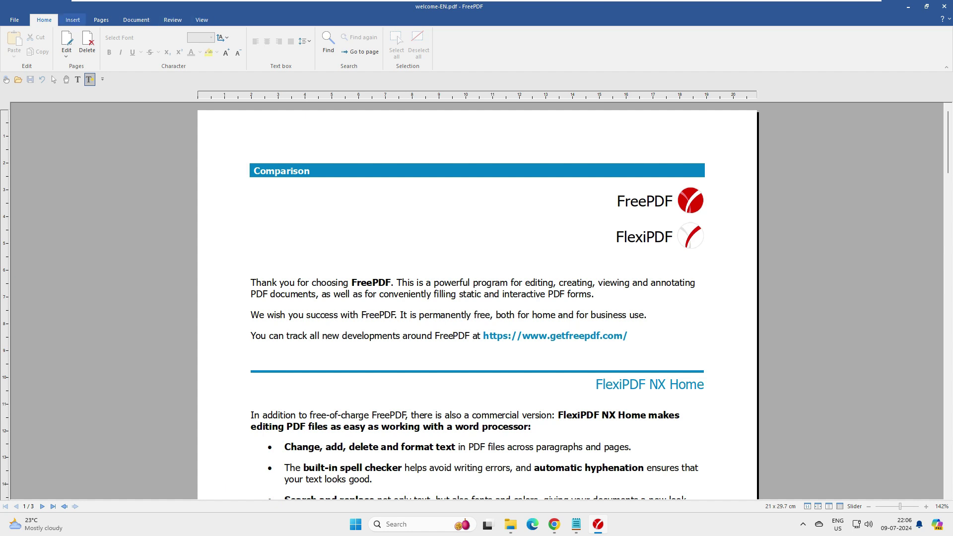
left_click(73, 20)
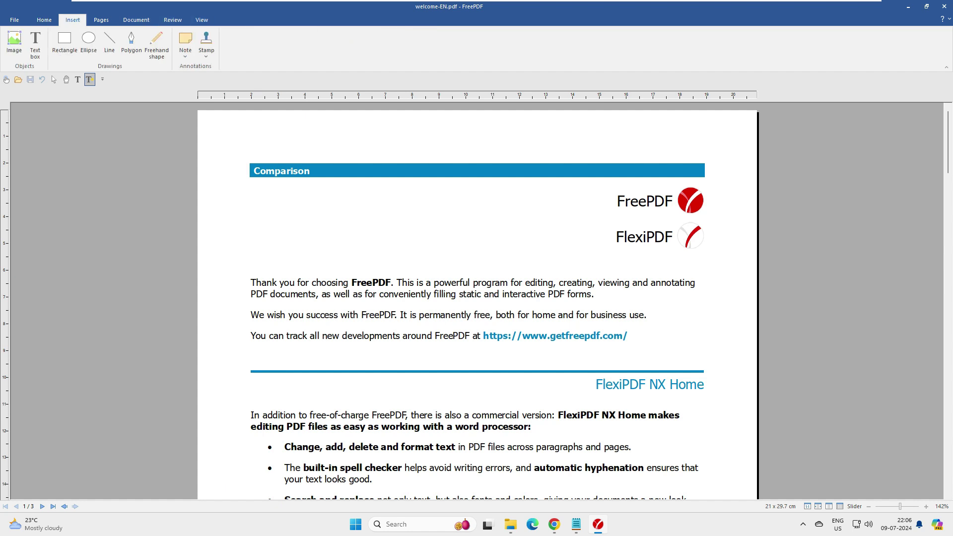
left_click(45, 20)
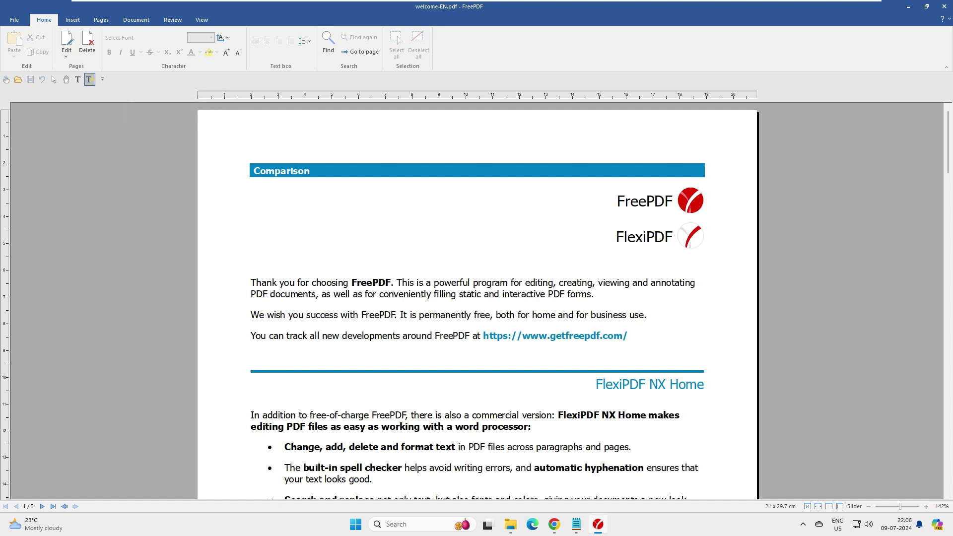
left_click(73, 20)
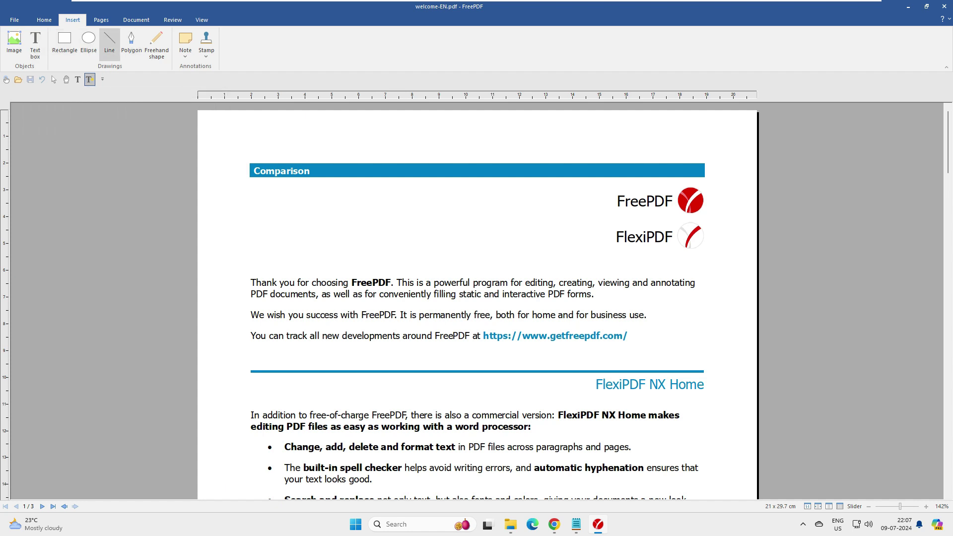
left_click(101, 19)
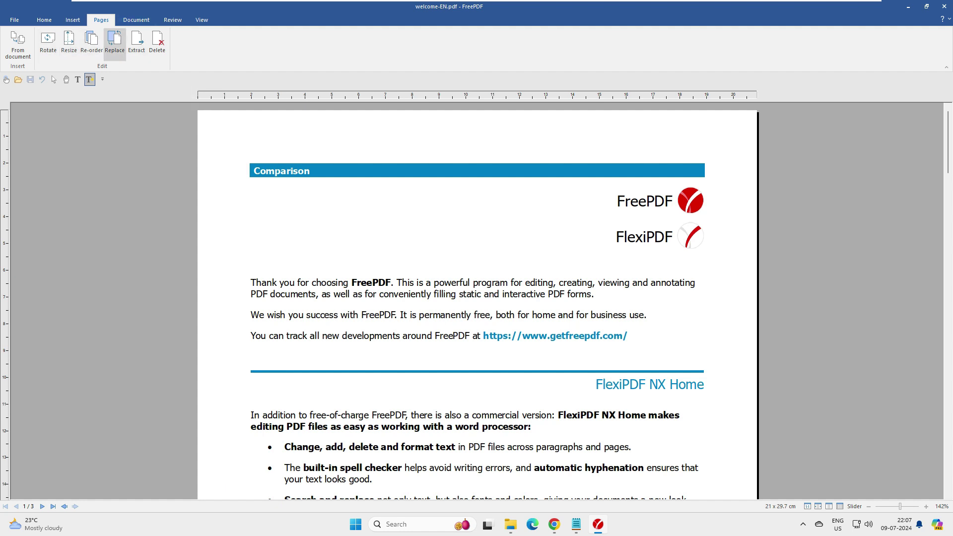
Check the Document and View tabs, then start a text box left of the FreePDF logo
left_click(136, 20)
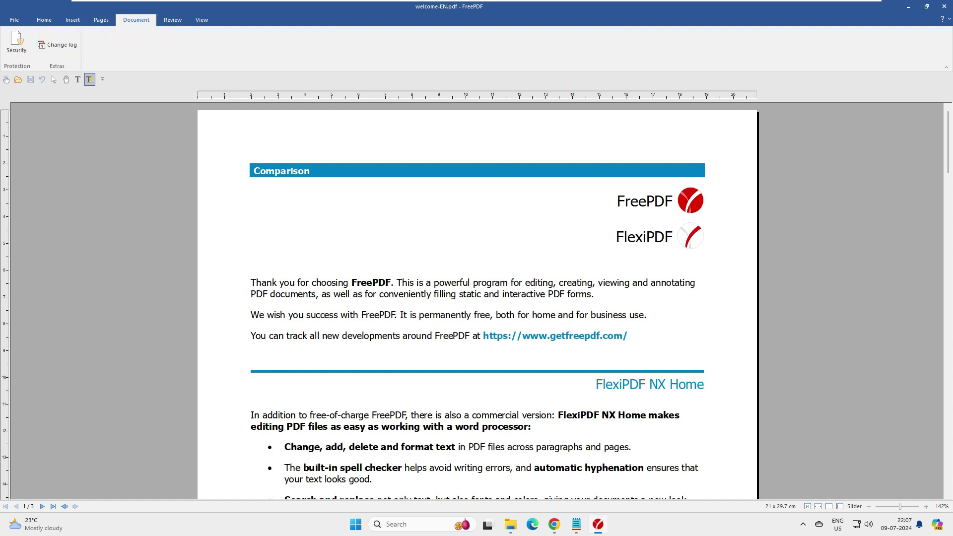
left_click(202, 20)
left_click(44, 20)
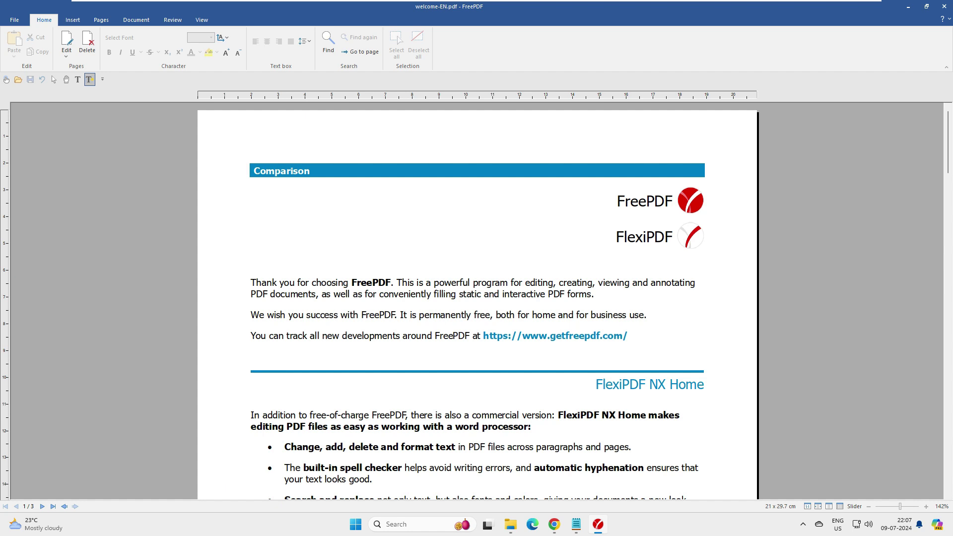
left_click(266, 210)
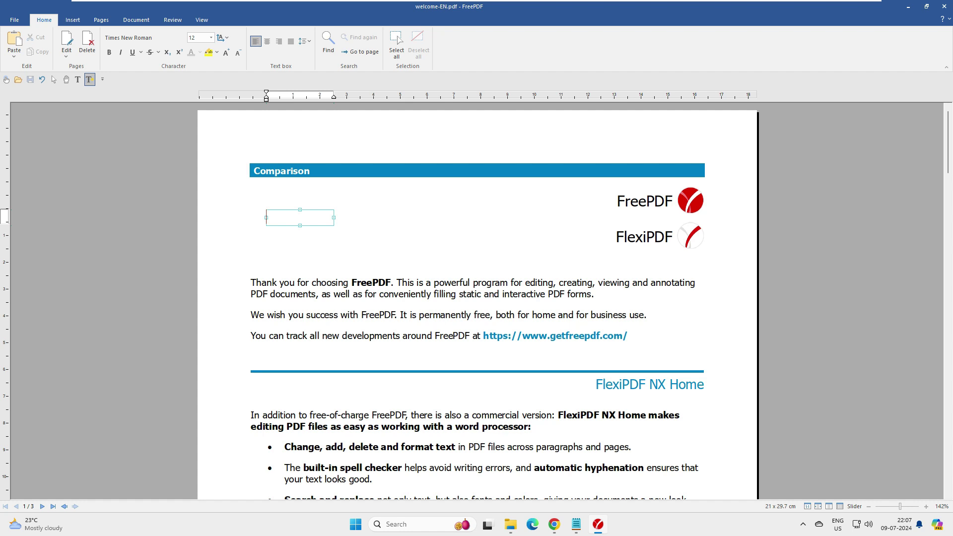
Enter 'lets add here' in the text box and discard an extra empty box
type("les")
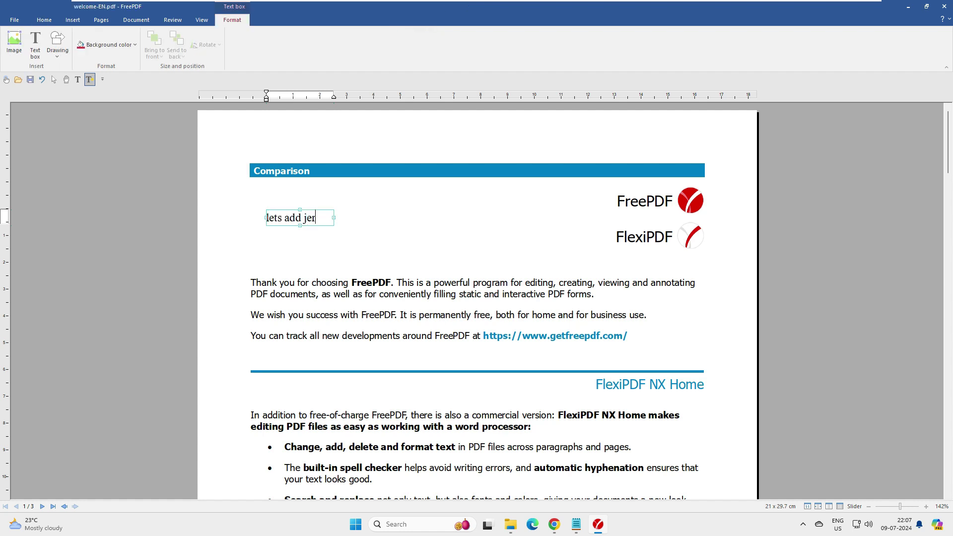
left_click(306, 231)
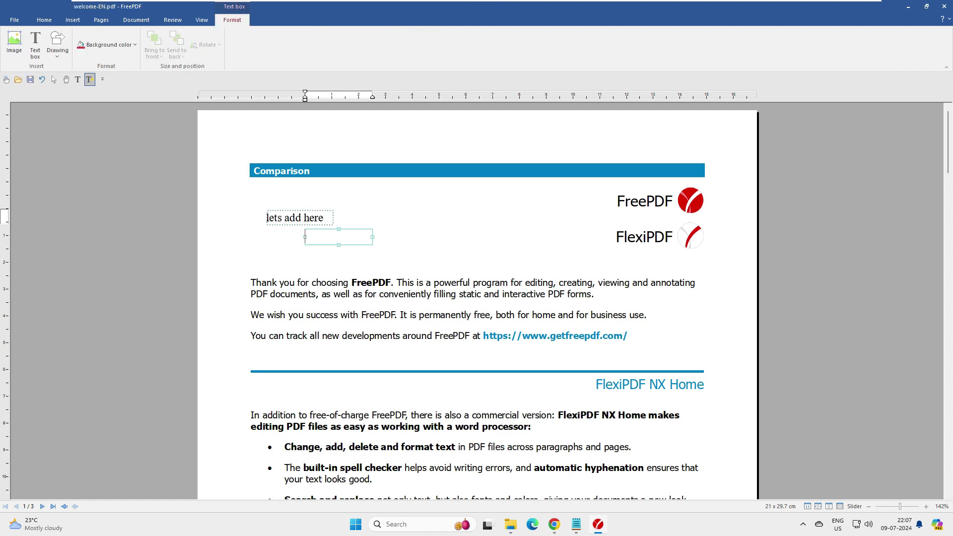
key("Escape")
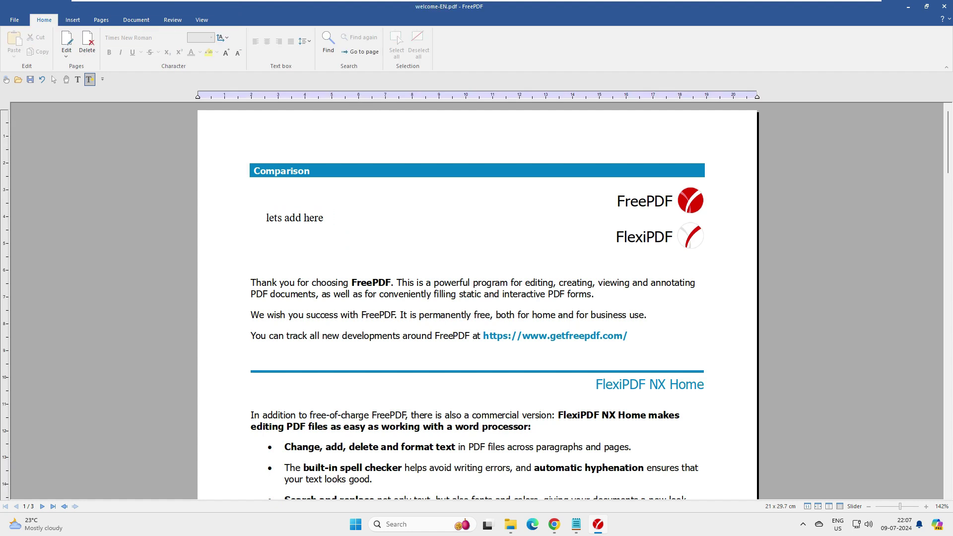
left_click(298, 217)
Highlight the word 'here' in yellow using the Home tab
double_click(313, 217)
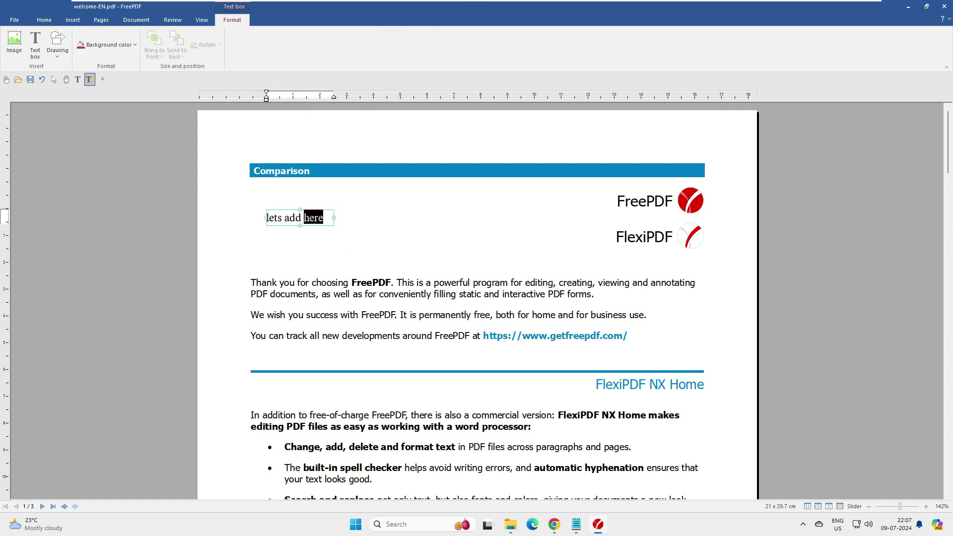
left_click(44, 20)
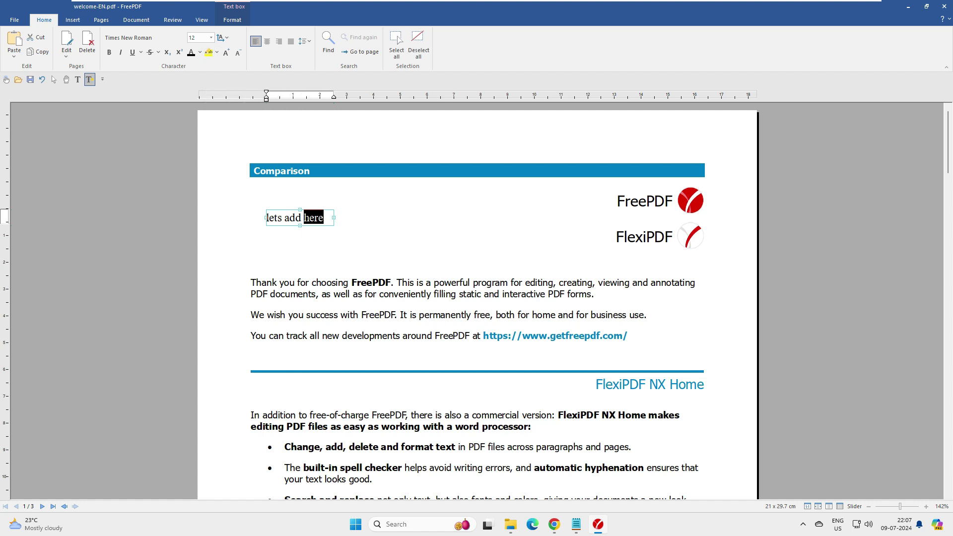
left_click(209, 52)
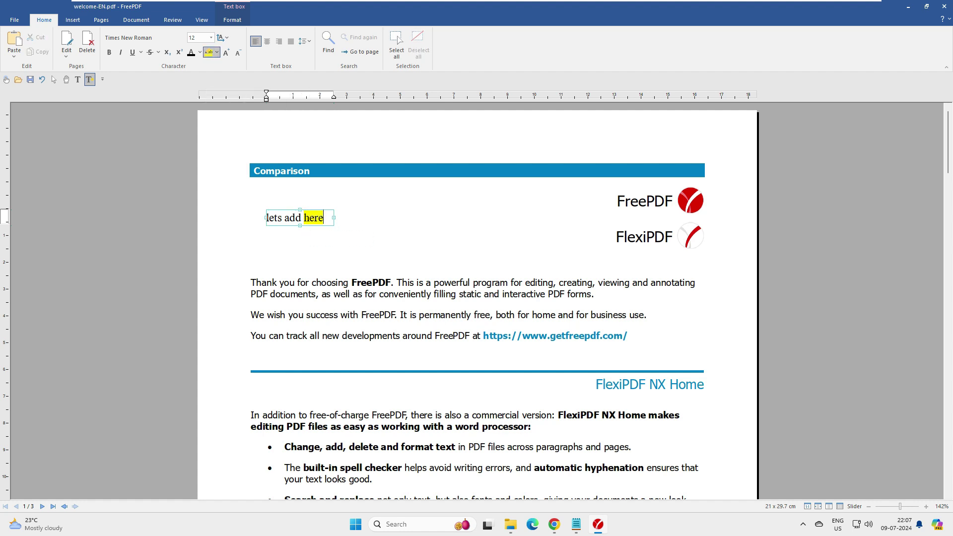
key("Escape")
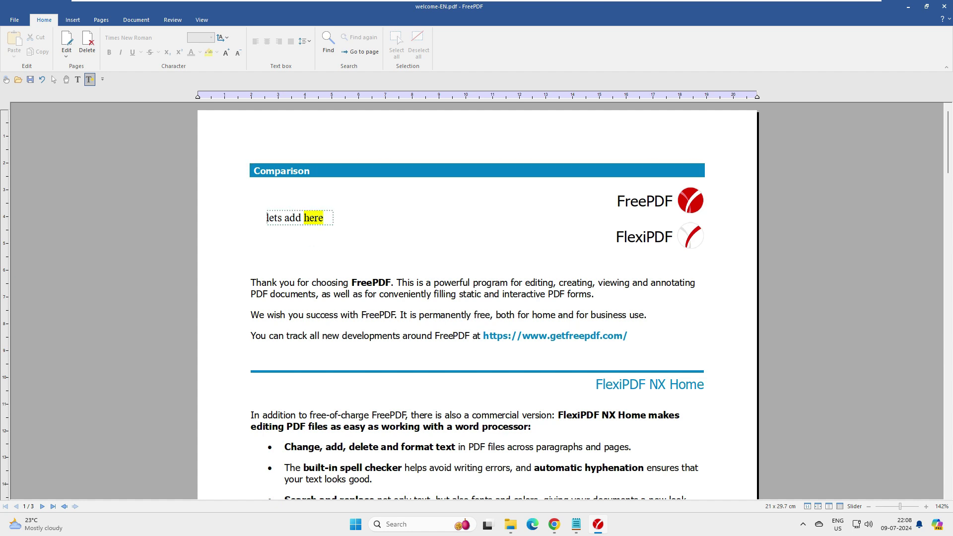
double_click(314, 217)
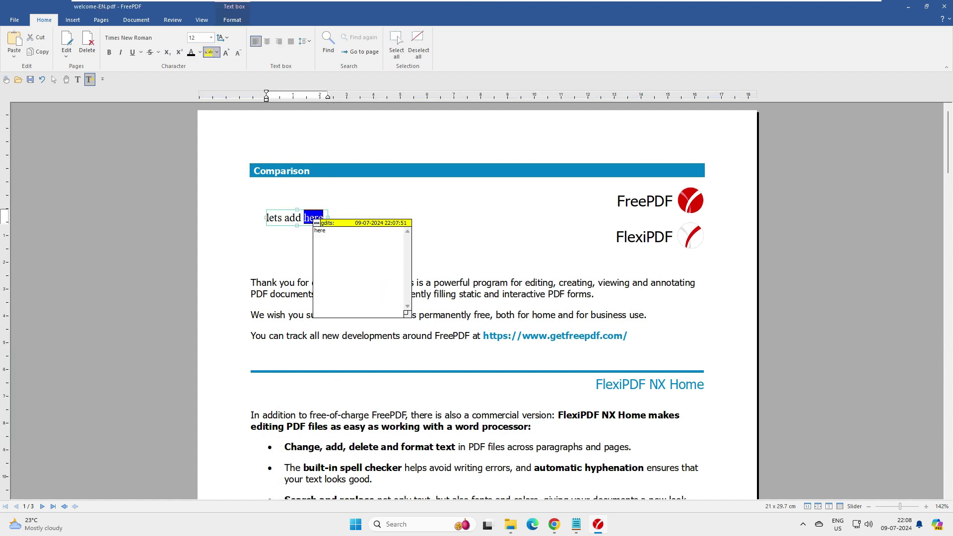
left_click(371, 216)
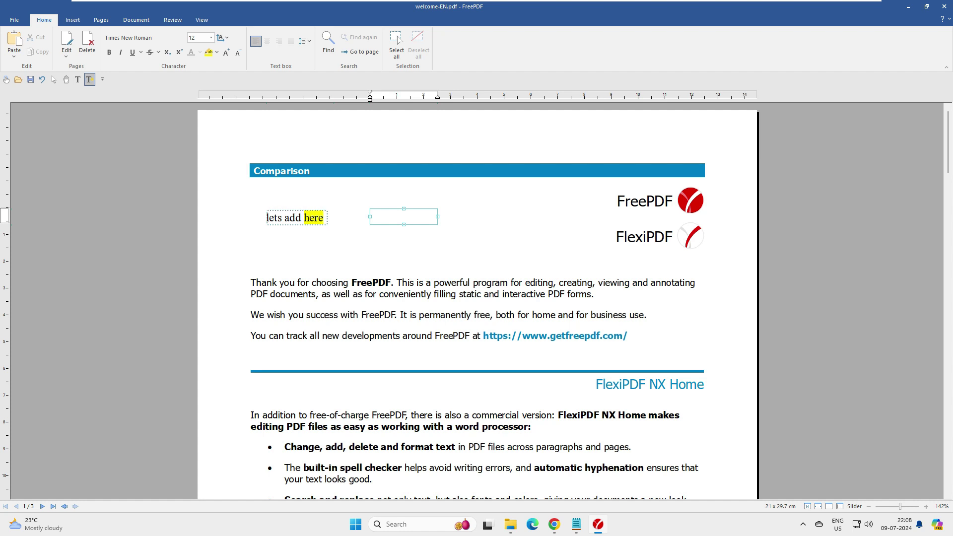
Open the 'Thank you for choosing' paragraph and select its closing sentence
key("Escape")
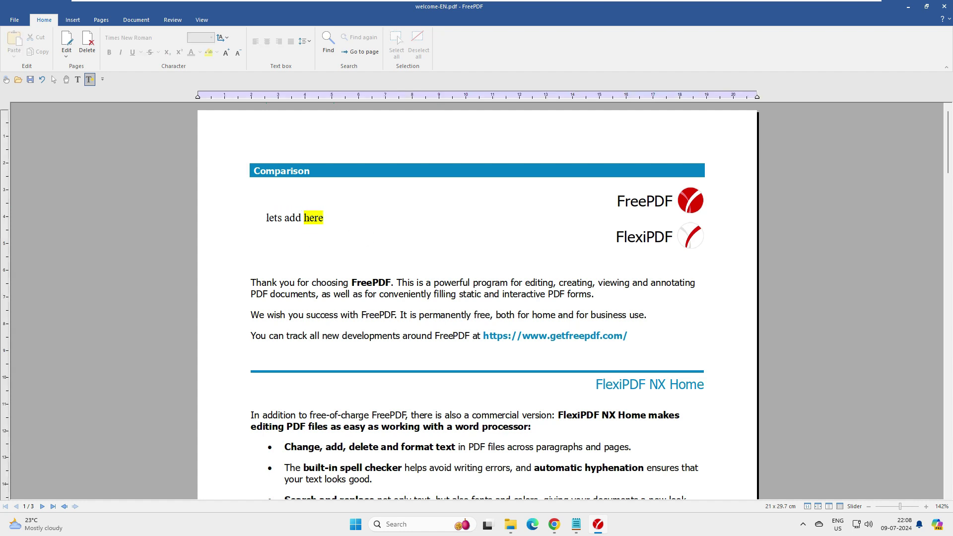
left_click(372, 216)
left_click(473, 310)
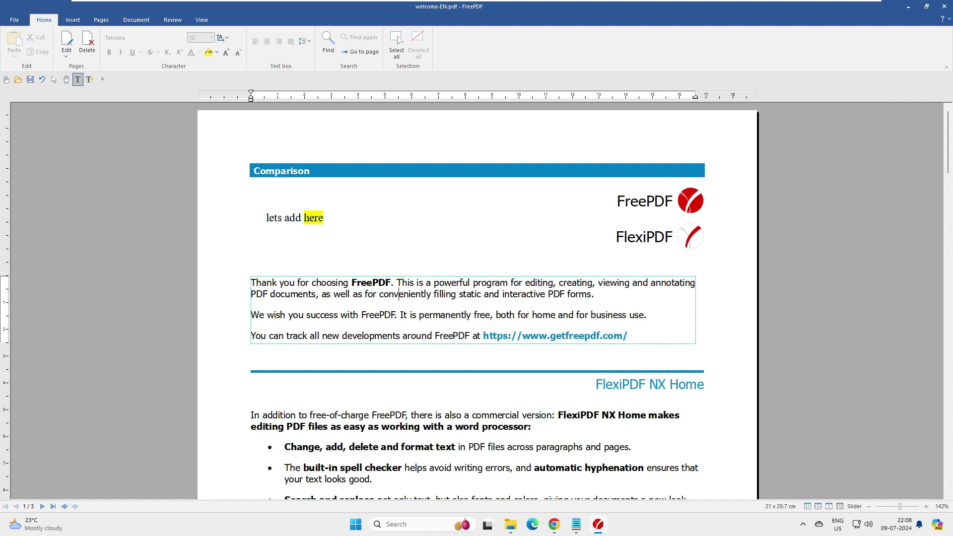
left_click_drag(647, 315, 251, 315)
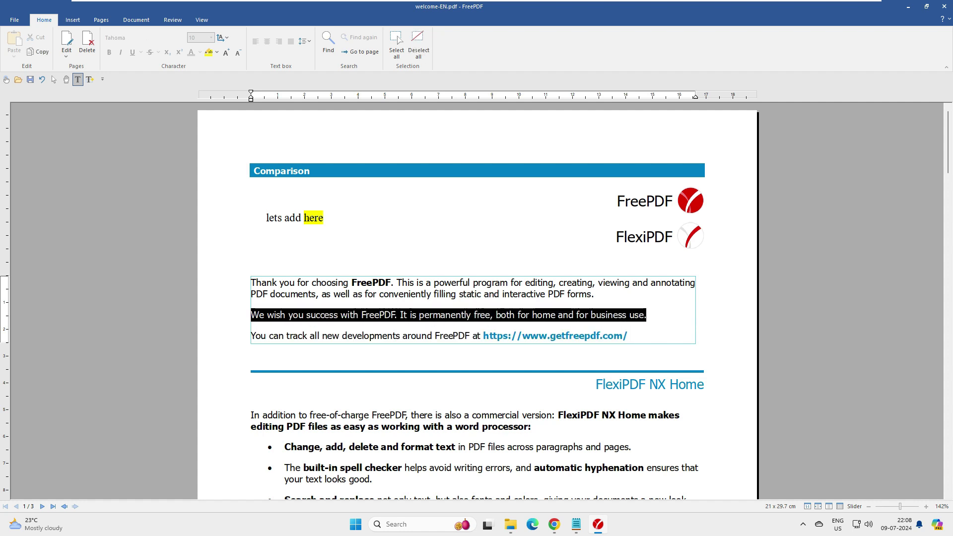
left_click(292, 314)
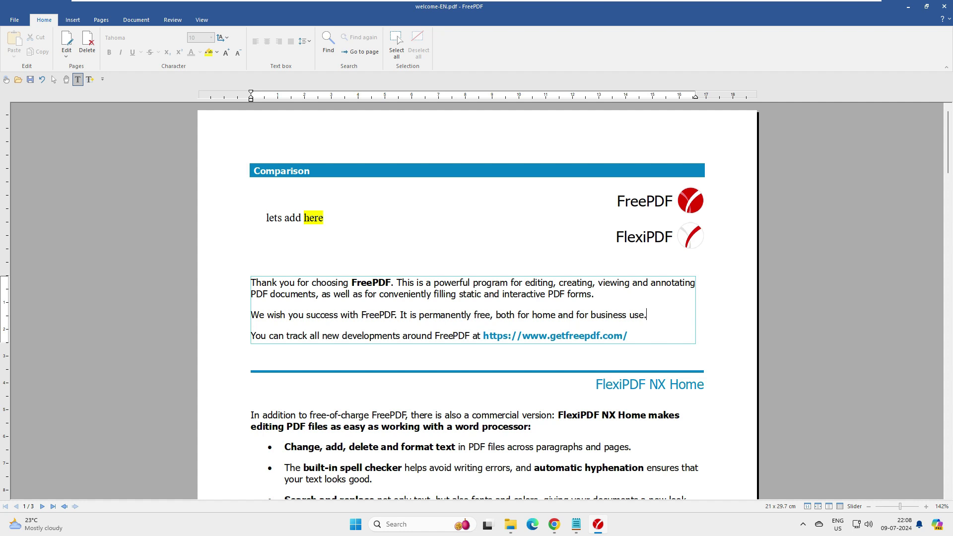
Add an empty text box just below the 'lets add here' line
left_click(306, 233)
key("Escape")
left_click(305, 249)
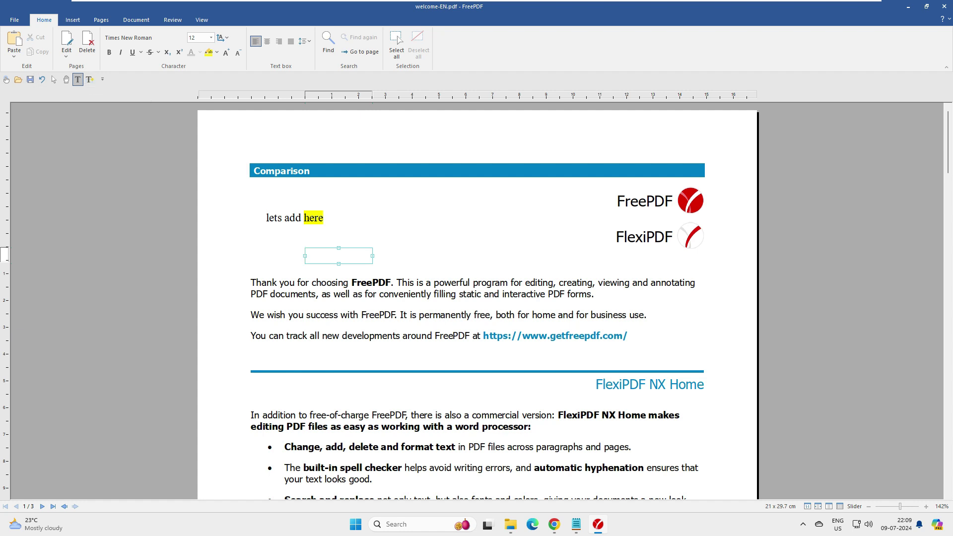
Try the font list and center, justify and right alignment on the 'lets add here' box
left_click(304, 218)
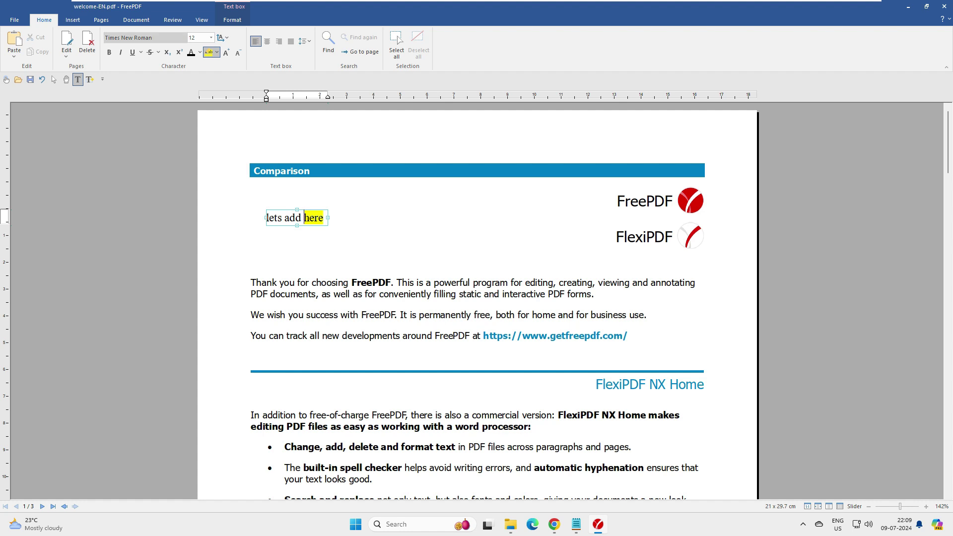
key("ctrl+shift+f")
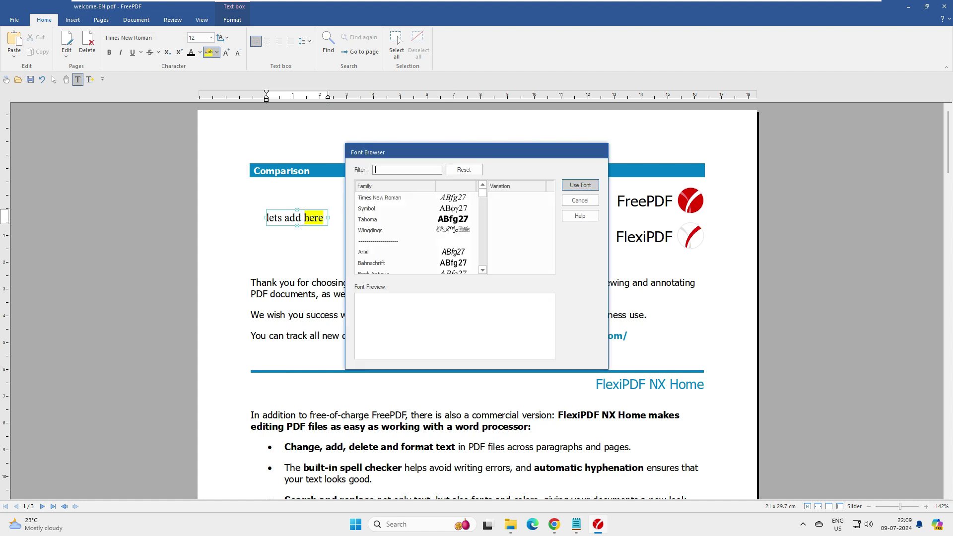
left_click(580, 200)
key("ctrl+e")
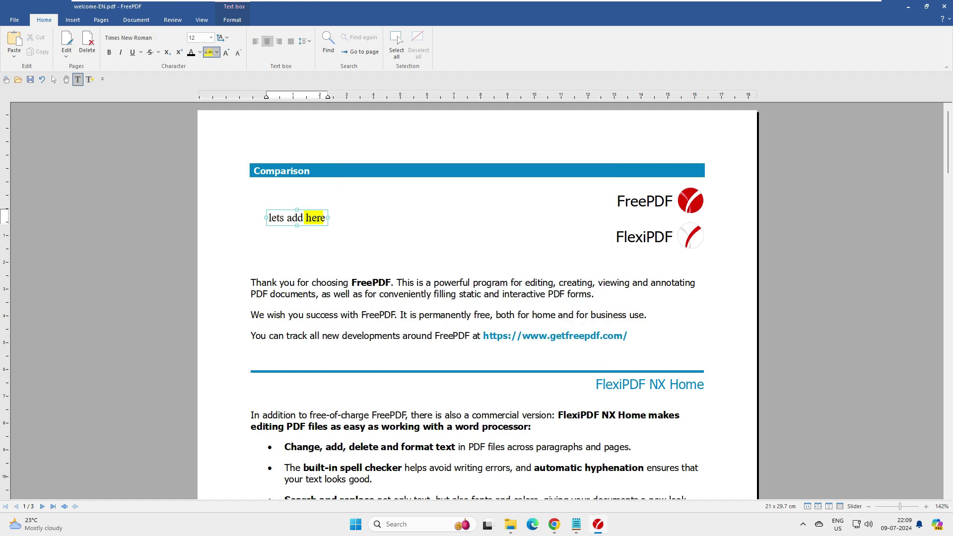
key("ctrl+j")
key("ctrl+r")
key("Escape")
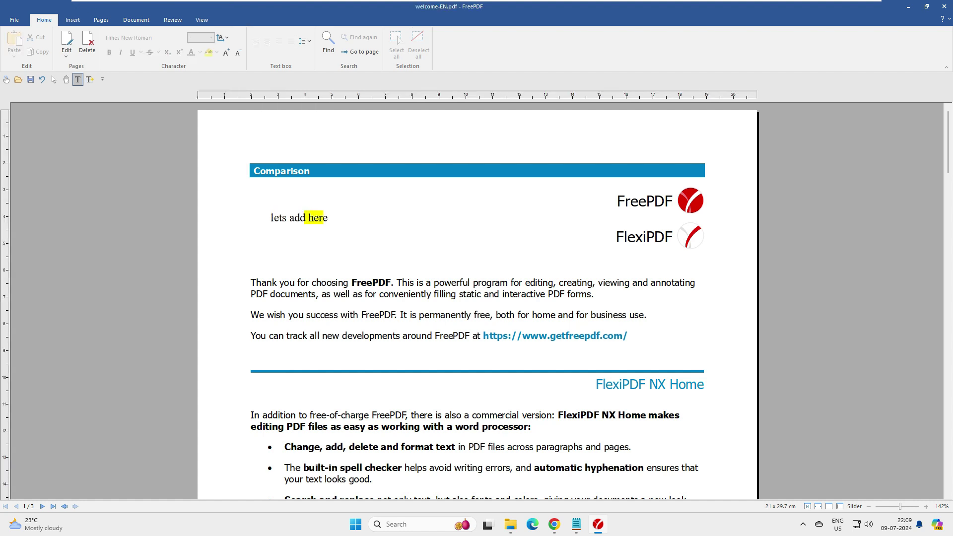
left_click(322, 217)
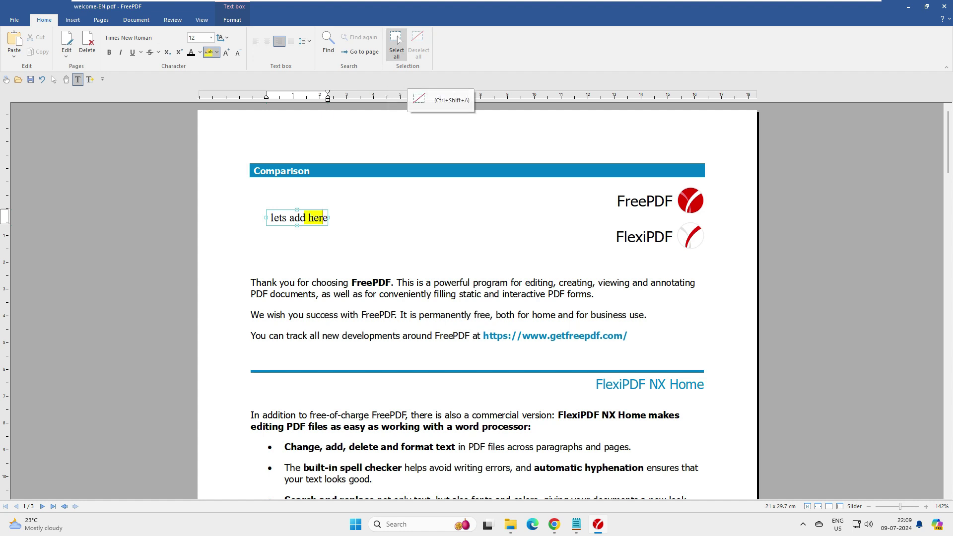
Insert the AOO_4.1.6_Base image from the Downloads folder onto page 1
left_click(73, 20)
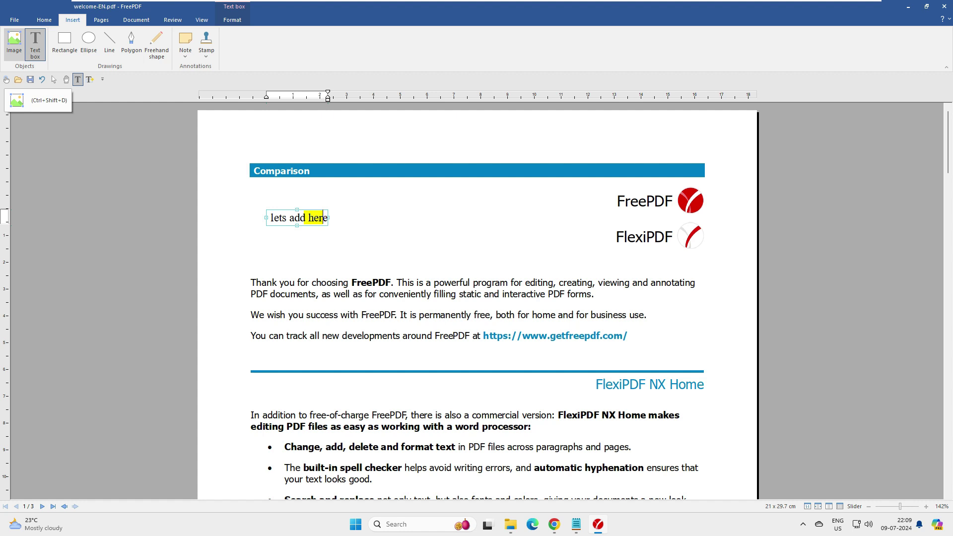
left_click(14, 41)
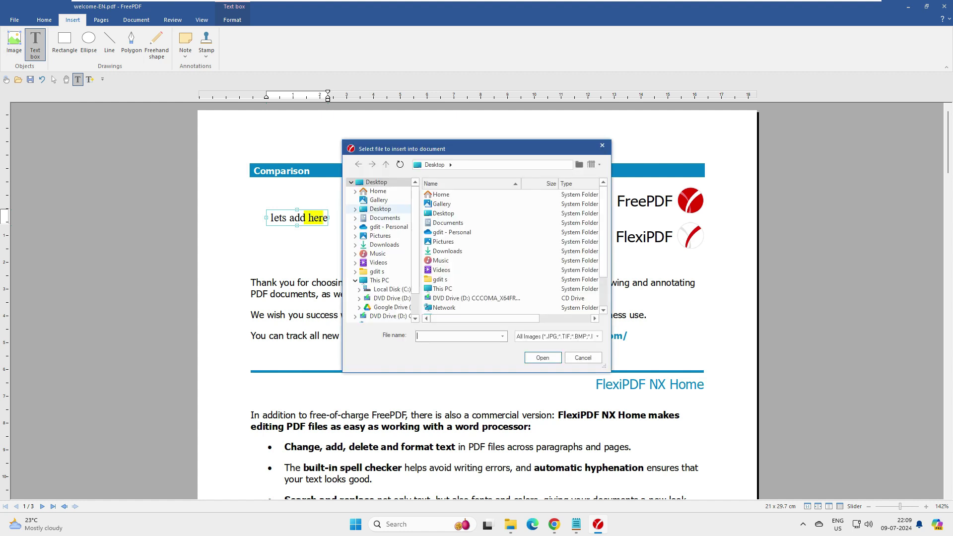
left_click(384, 244)
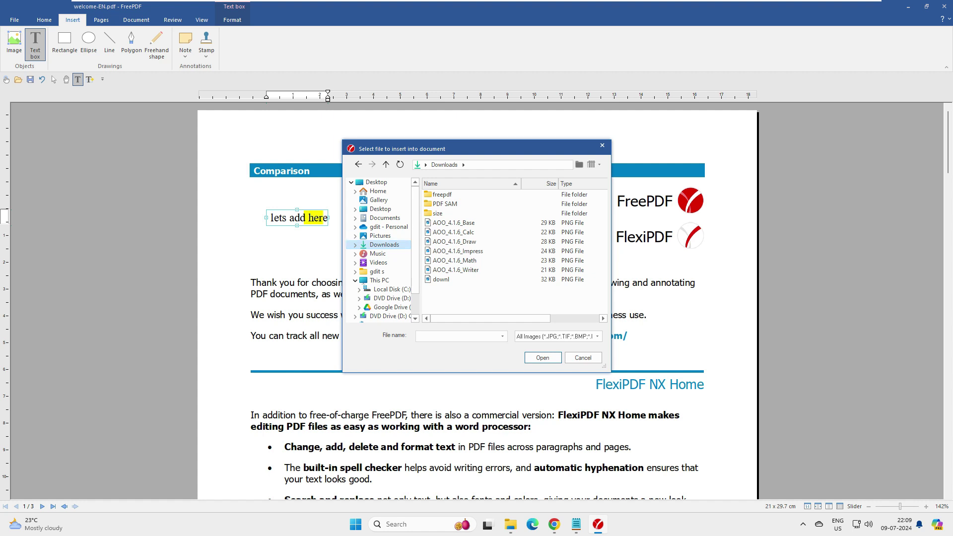
double_click(453, 222)
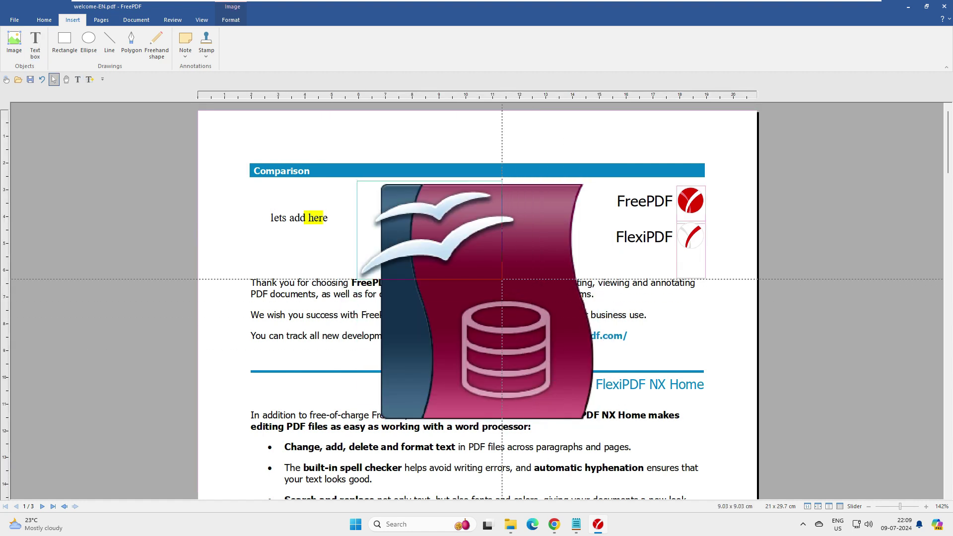
Move the image beside 'lets add here' and make it taller, to 4.32 x 3.57 cm
left_click_drag(414, 210, 467, 294)
left_click_drag(472, 245, 470, 216)
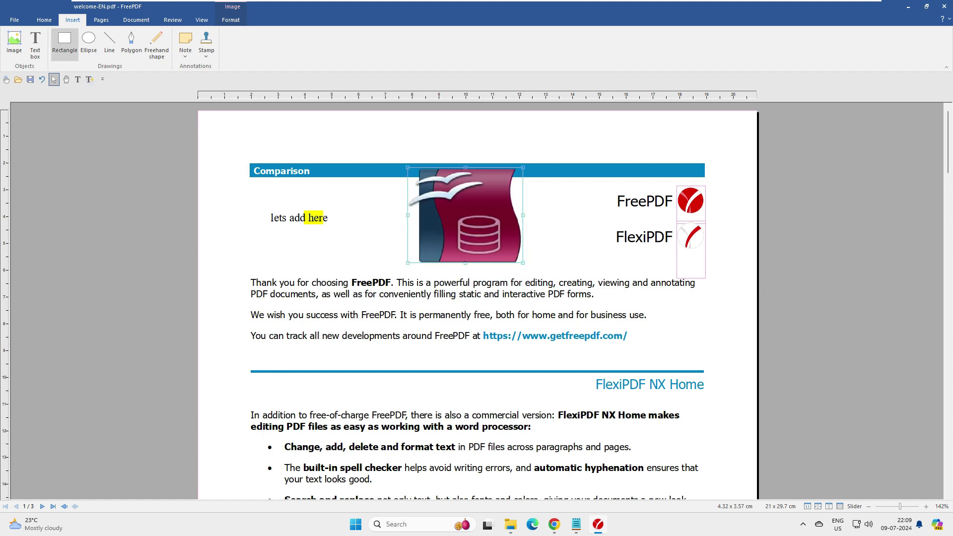
left_click(35, 44)
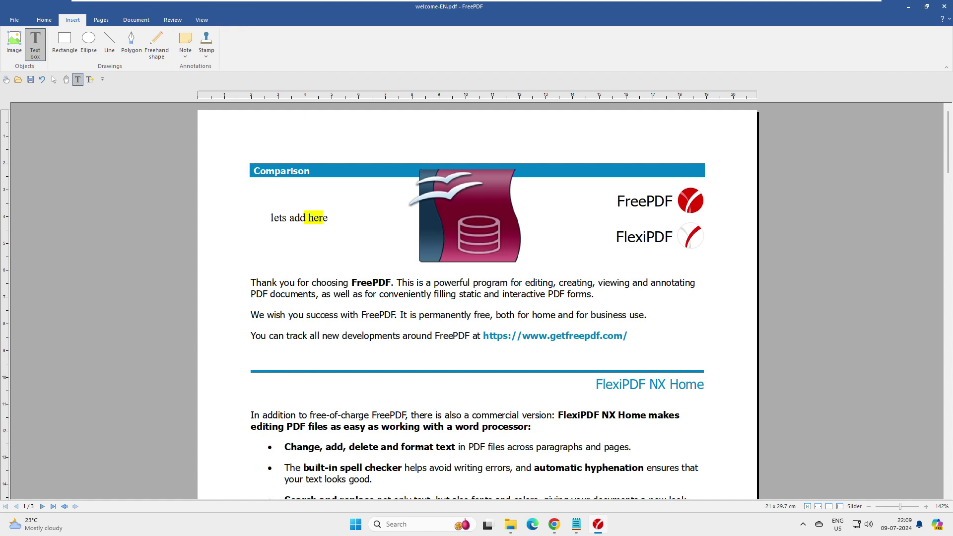
Draw a wide rectangle banner at the page top and an ellipse below 'lets add here'
left_click(463, 282)
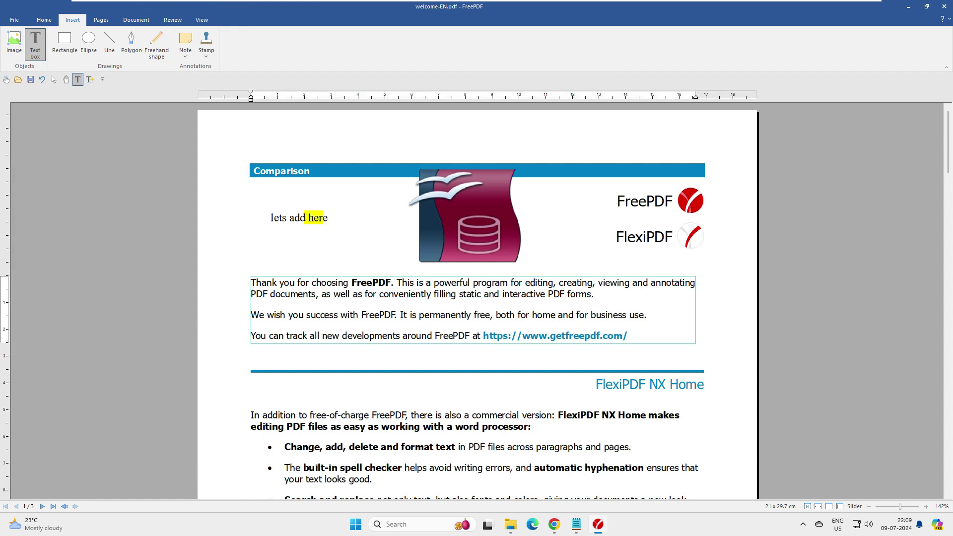
left_click(228, 238)
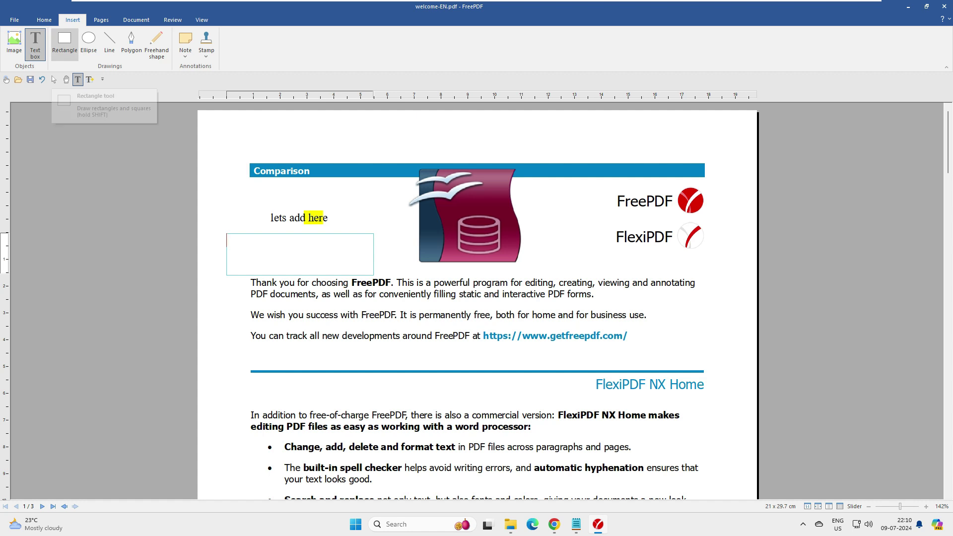
left_click(64, 42)
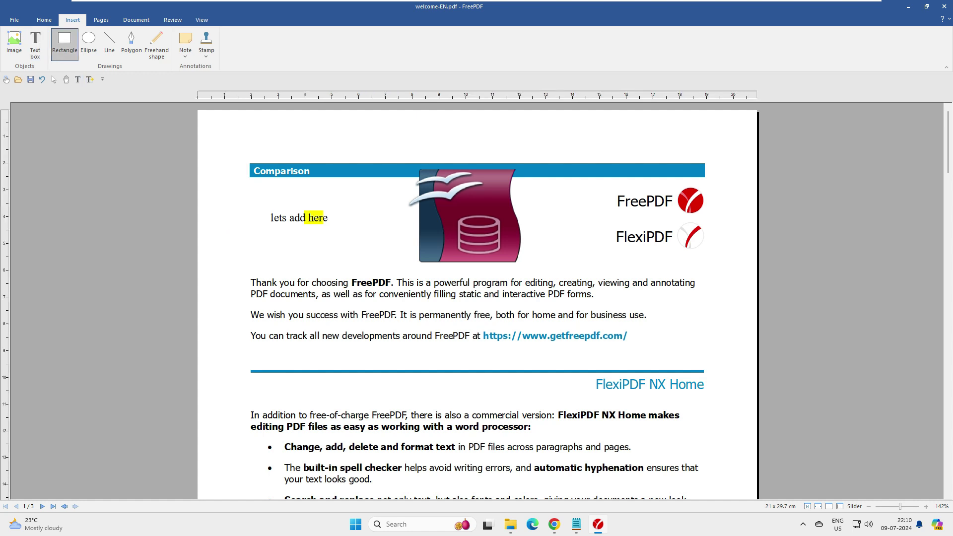
left_click_drag(238, 396, 691, 439)
left_click_drag(465, 417, 477, 133)
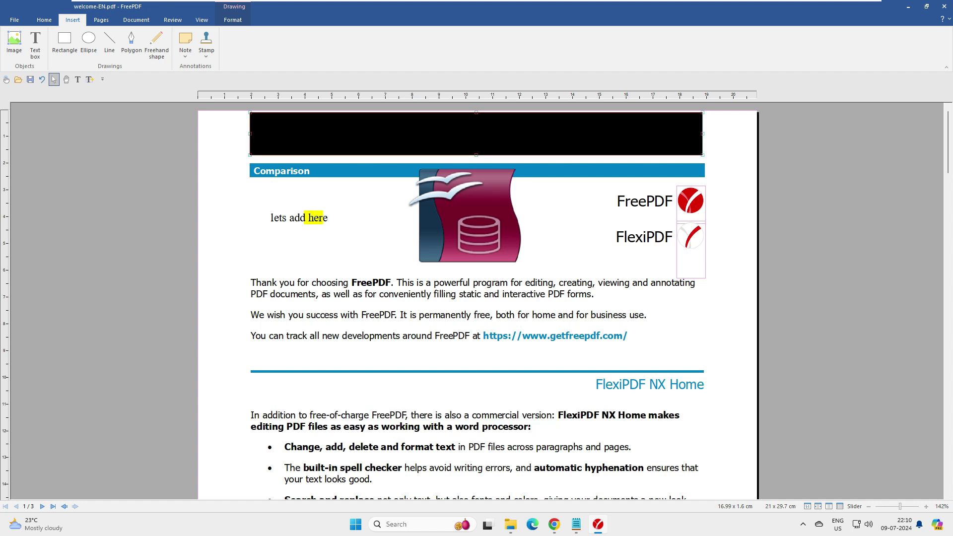
left_click(88, 43)
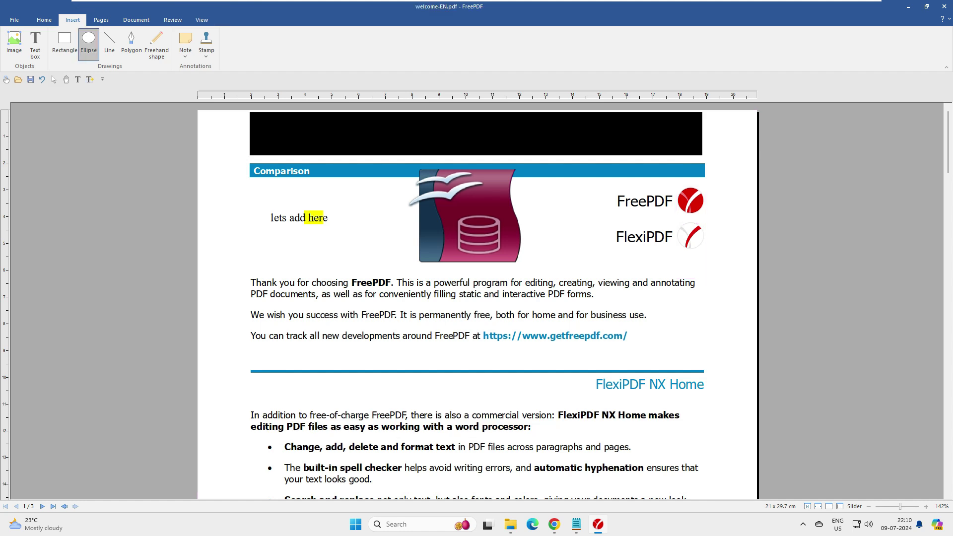
left_click_drag(228, 226, 313, 272)
Colour the banner rectangle dark red by setting its red component to 179
left_click(404, 205)
left_click(428, 204)
left_click(471, 205)
left_click(564, 184)
left_click(546, 139)
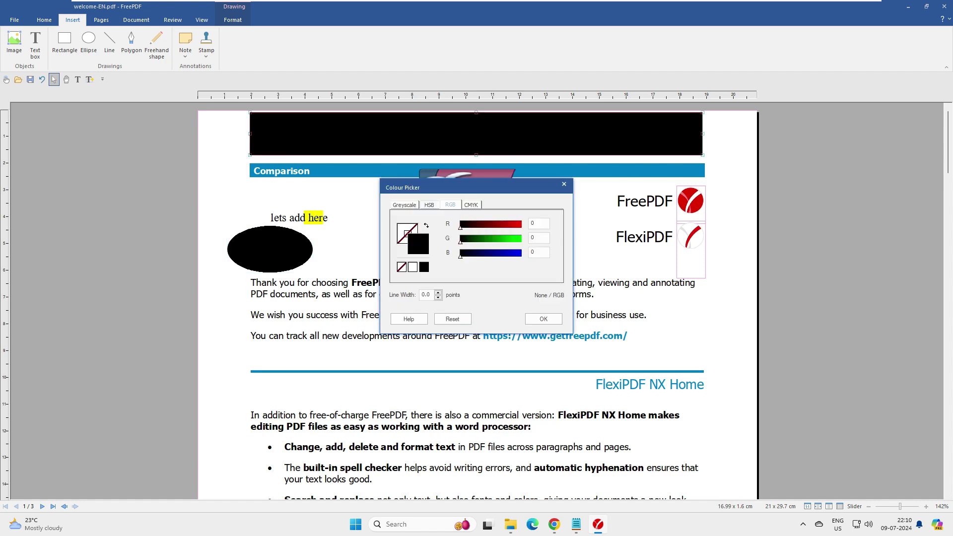
left_click(503, 224)
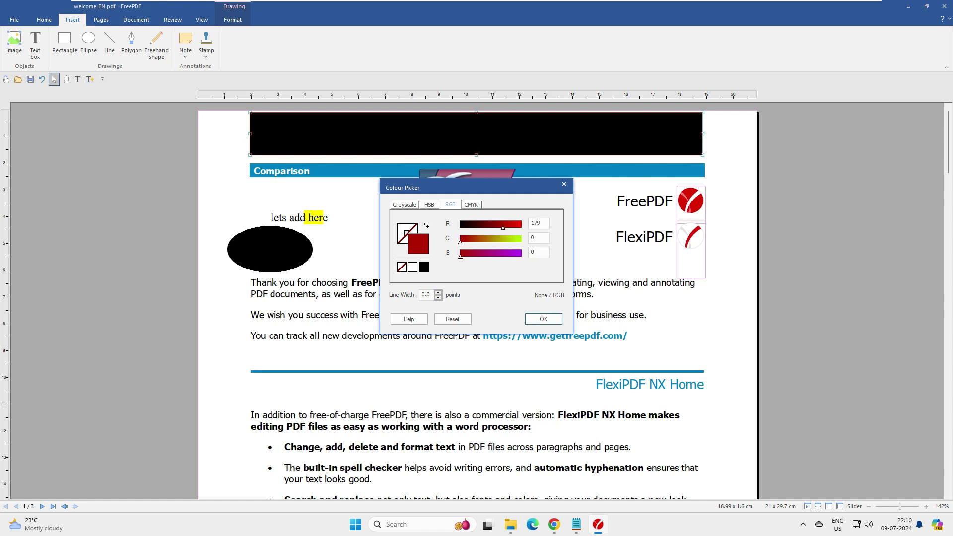
left_click(543, 319)
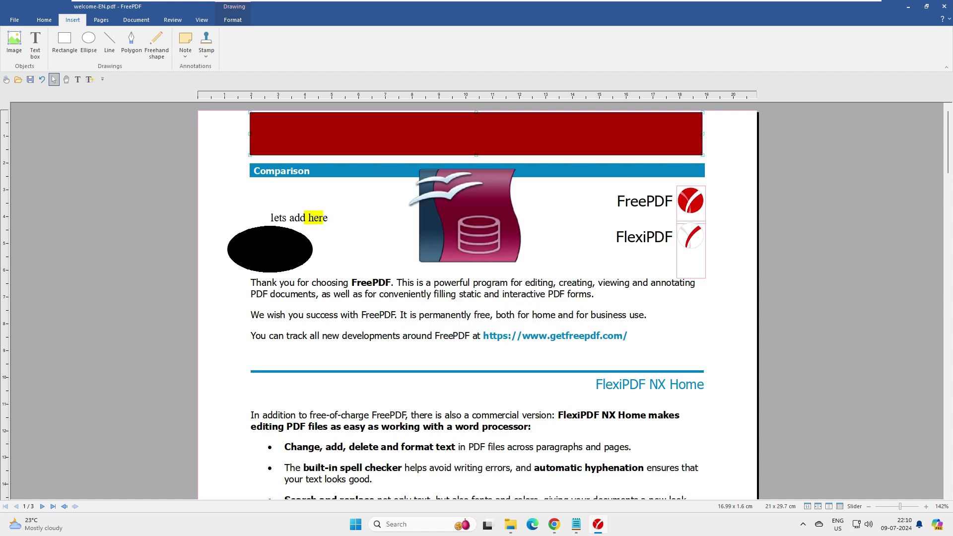
Add a text box in the red banner reading 'hello' in bright green, non-italic lettering
left_click(89, 80)
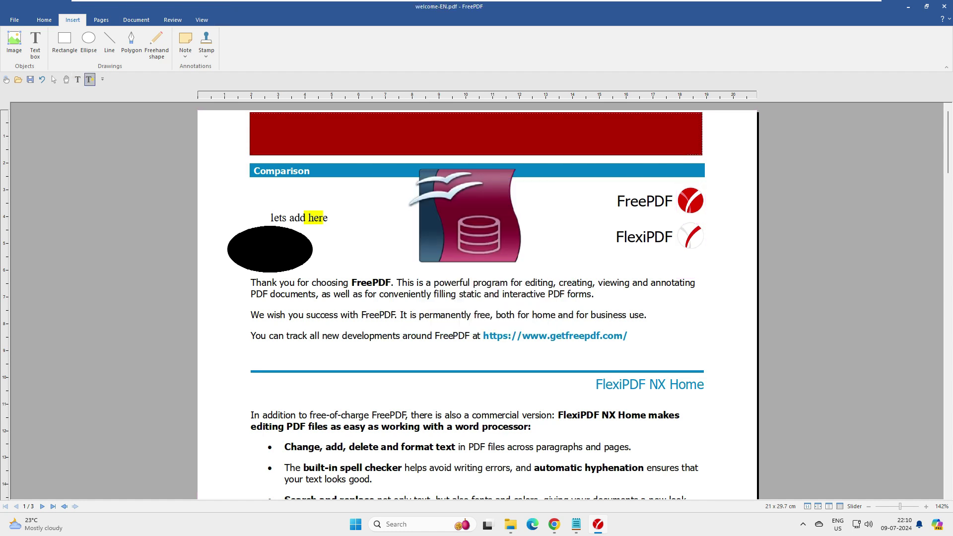
left_click(270, 119)
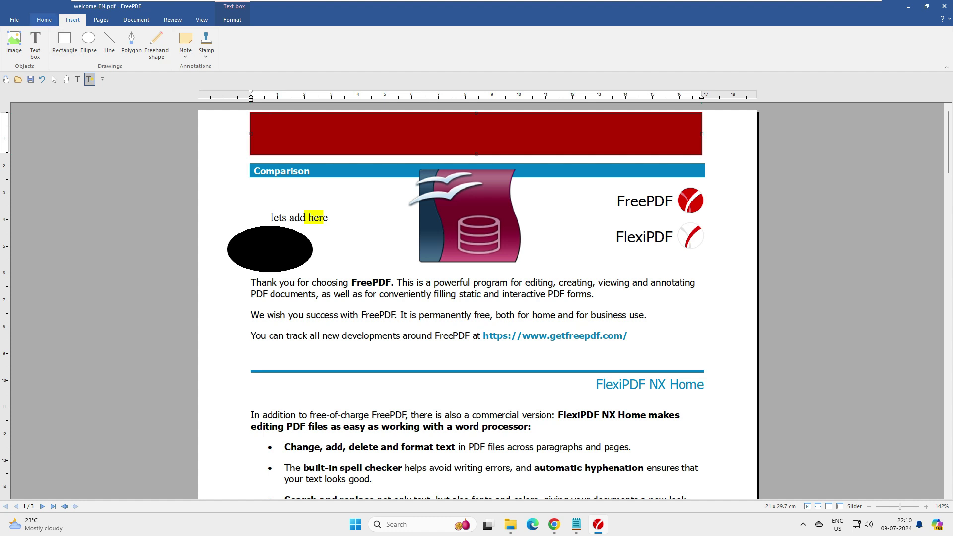
key("ctrl+i")
key("ctrl+a")
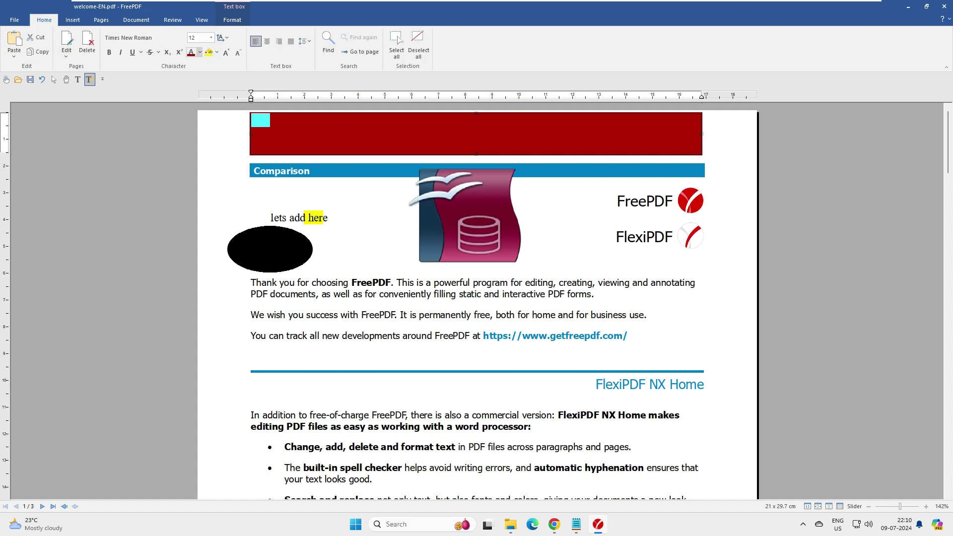
left_click(200, 52)
left_click(235, 97)
type("helo")
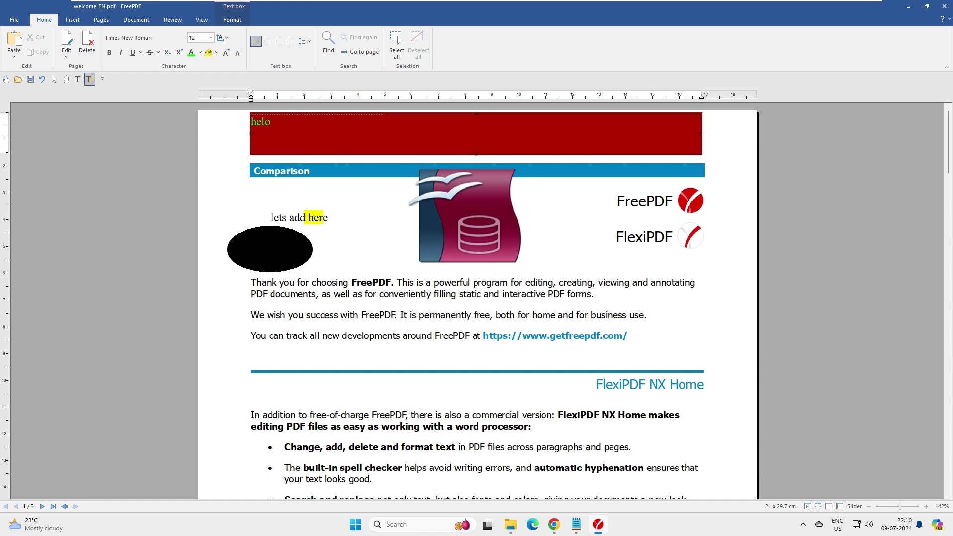
key("ctrl+a")
type("hello")
left_click(73, 19)
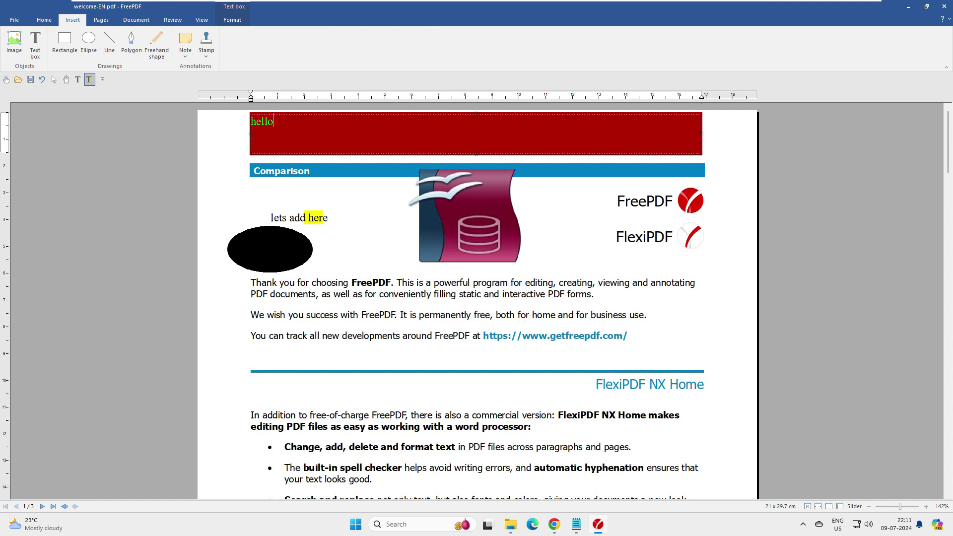
left_click(132, 44)
left_click(366, 216)
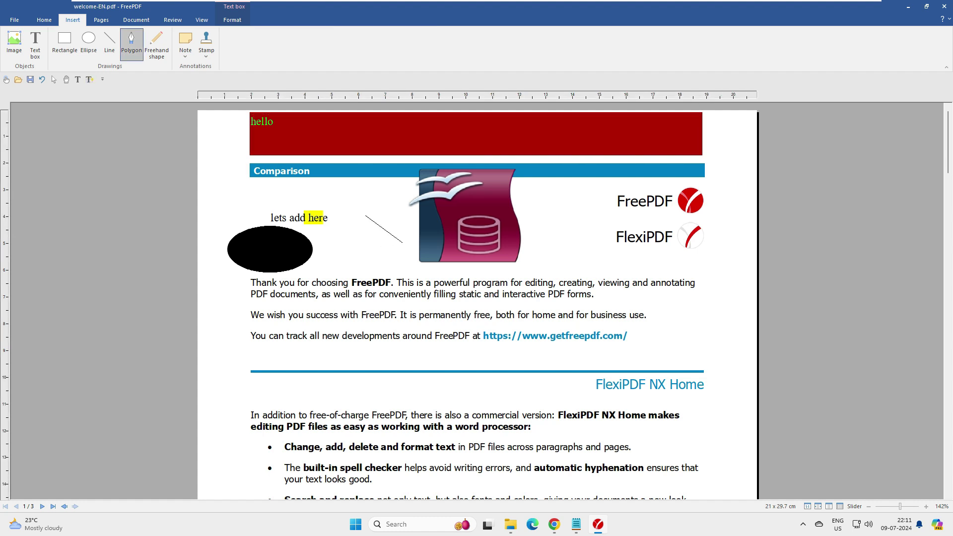
left_click(373, 241)
left_click(400, 267)
left_click(368, 185)
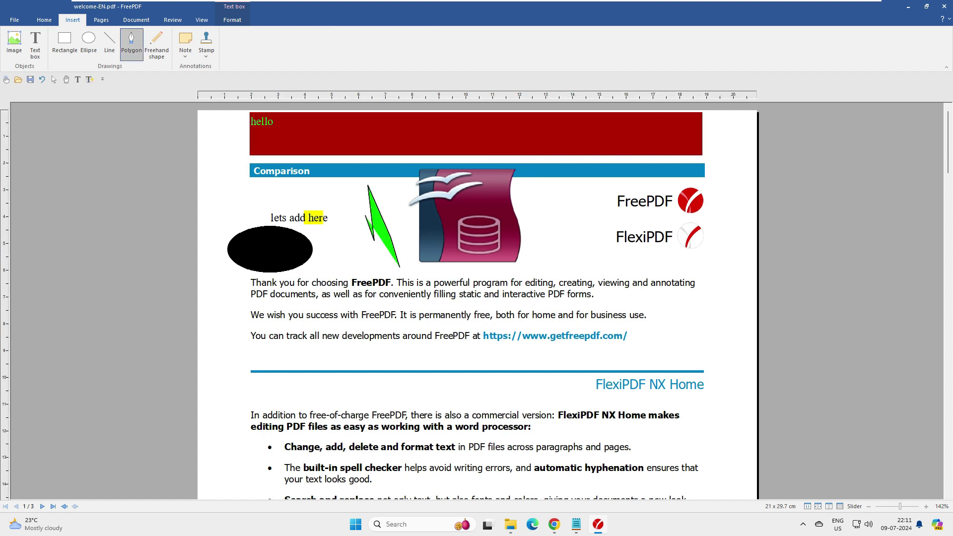
left_click(157, 44)
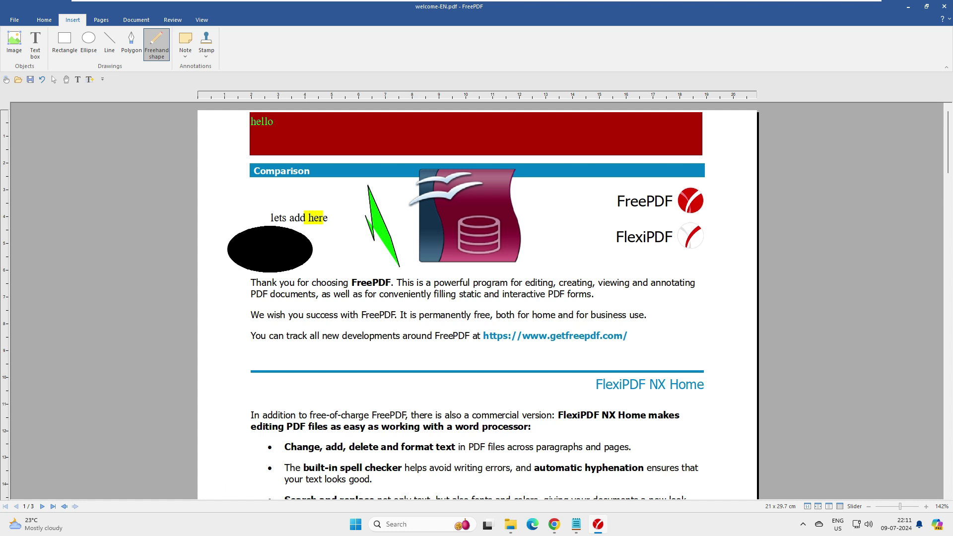
left_click_drag(386, 352, 394, 382)
left_click(157, 43)
mouse_move(536, 312)
left_mouse_down()
mouse_move(552, 370)
mouse_move(524, 309)
left_mouse_up()
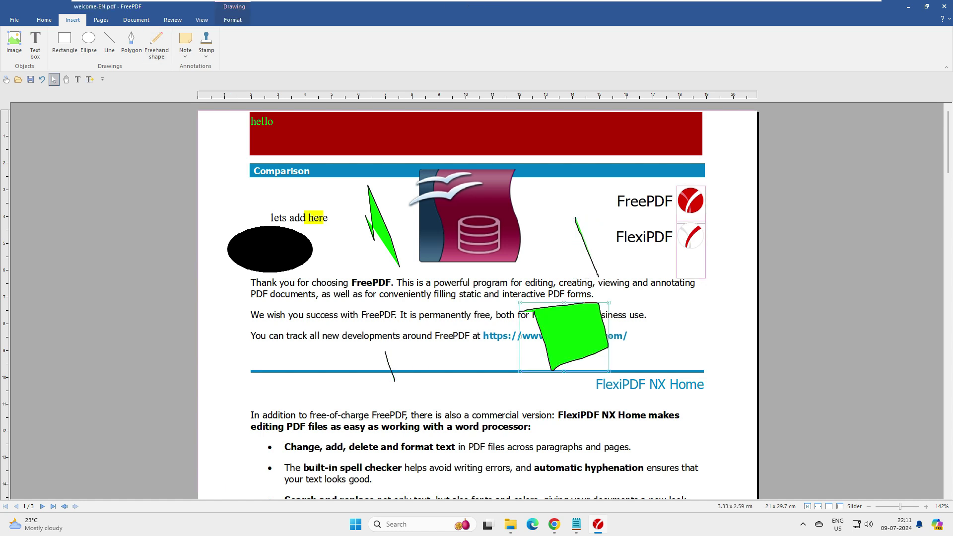
left_click(157, 44)
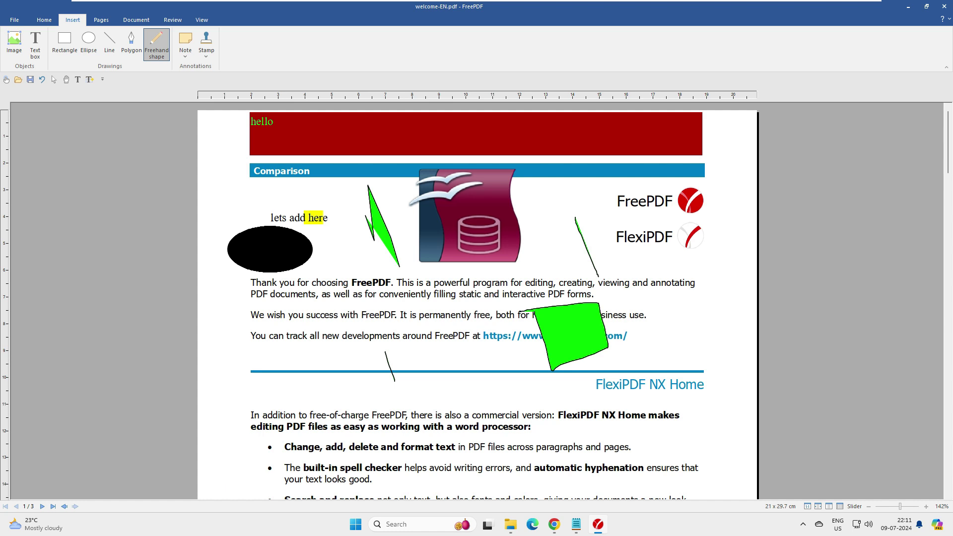
mouse_move(669, 335)
left_mouse_down()
mouse_move(720, 326)
mouse_move(669, 336)
left_mouse_up()
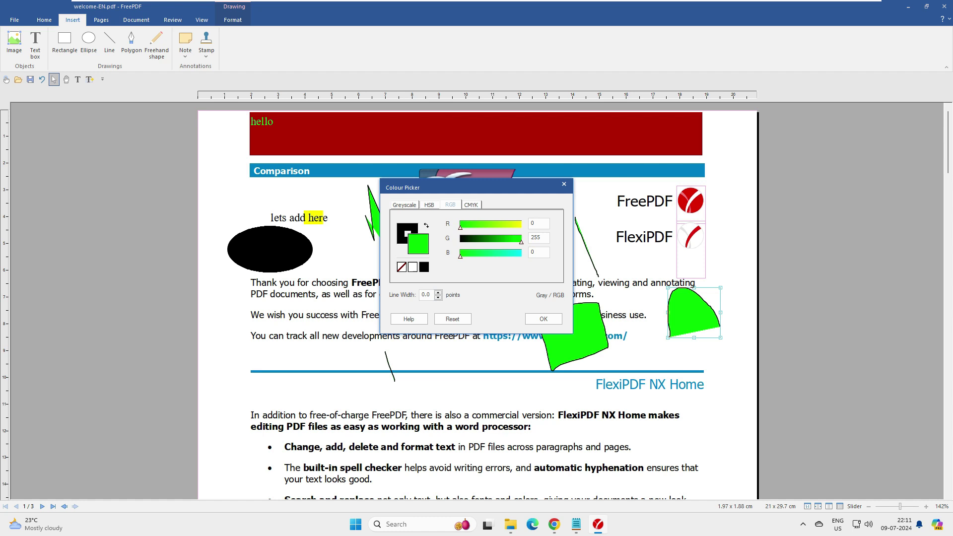
left_click(564, 184)
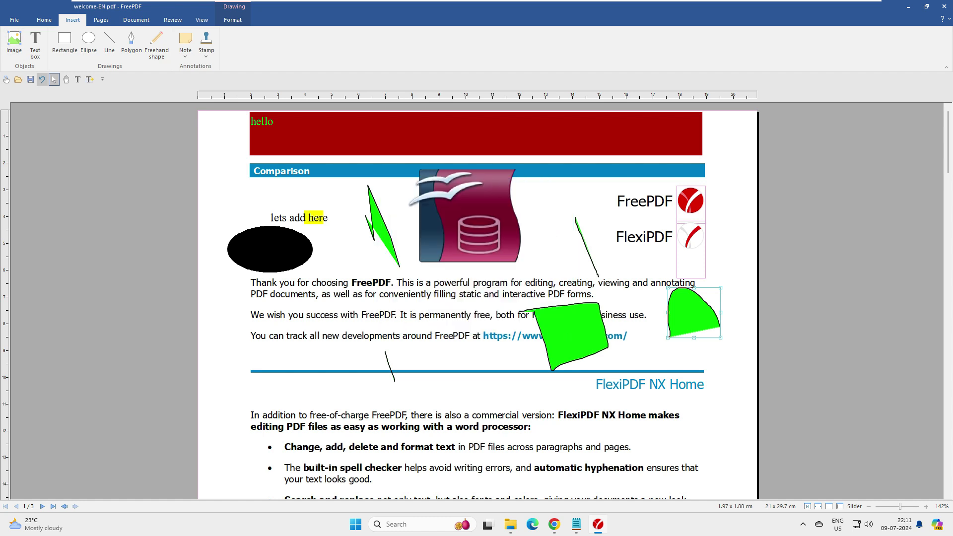
left_click(42, 80)
Attach a sticky note reading 'Good one' beside '... and much more!'
left_click(185, 44)
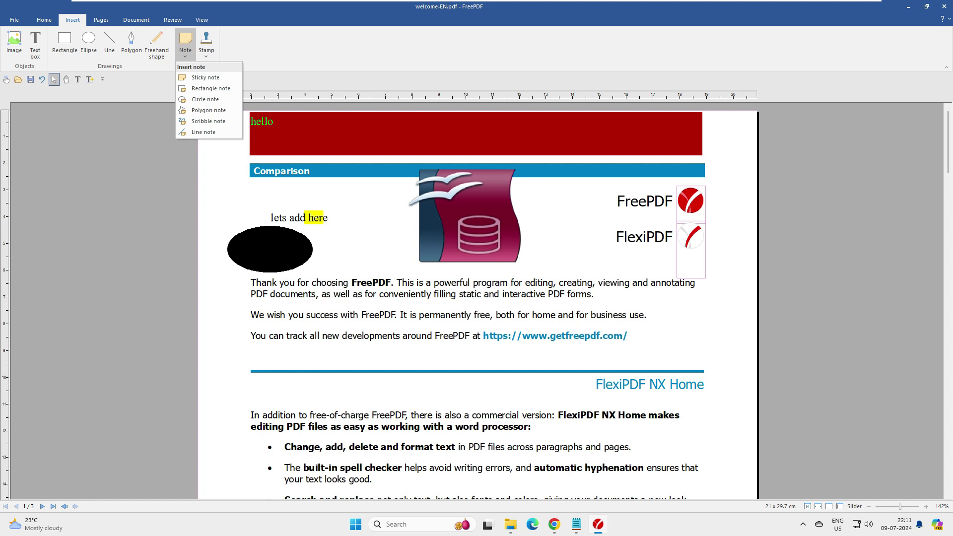
key("Escape")
scroll(477, 298, "down", 5)
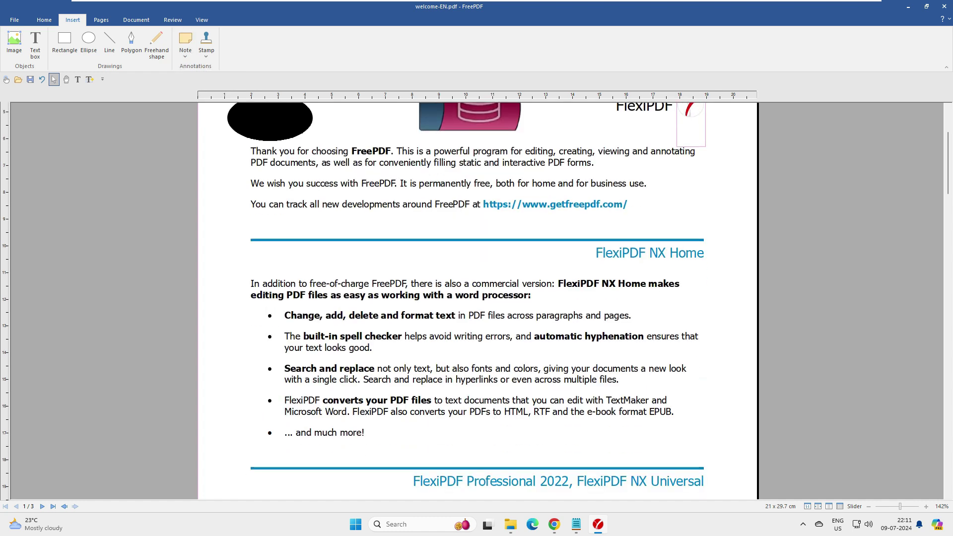
left_click(156, 44)
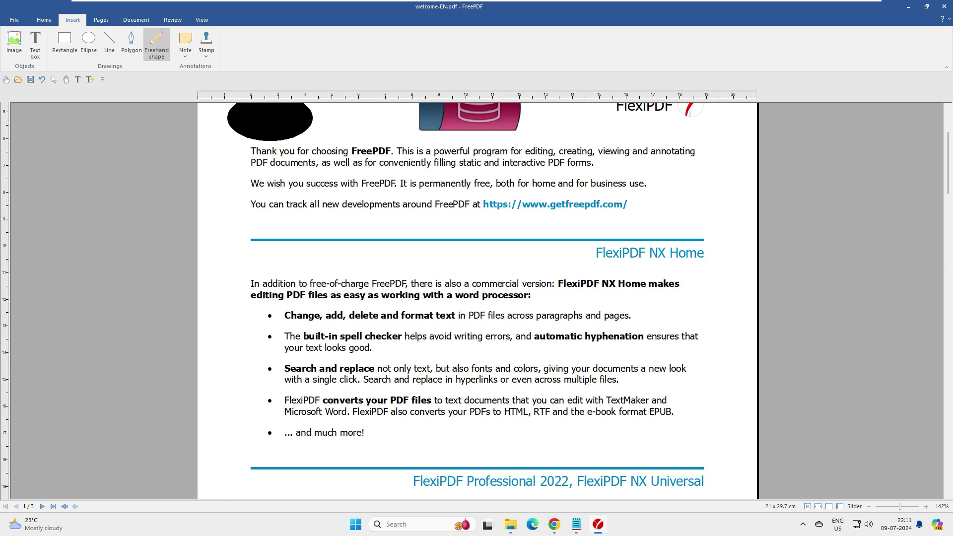
left_click(185, 44)
left_click(201, 79)
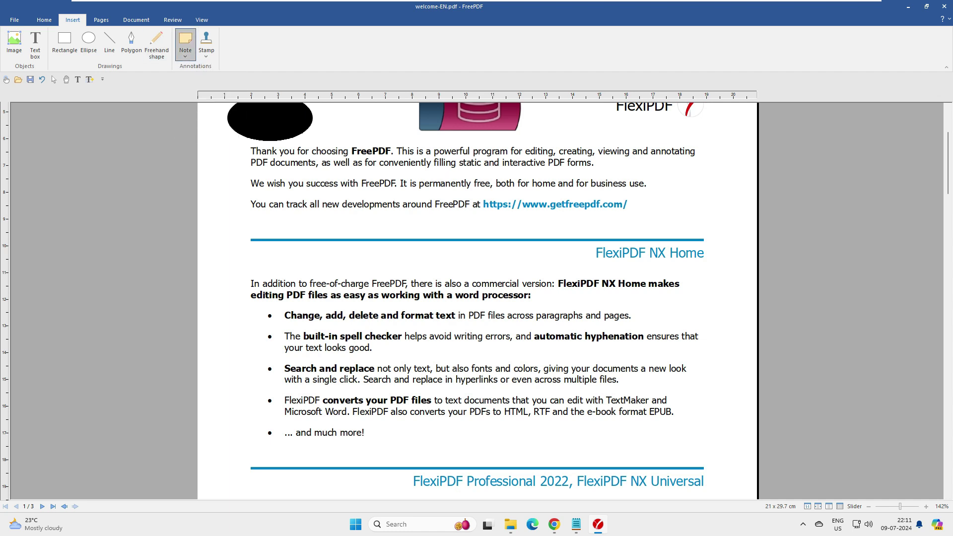
left_click(390, 433)
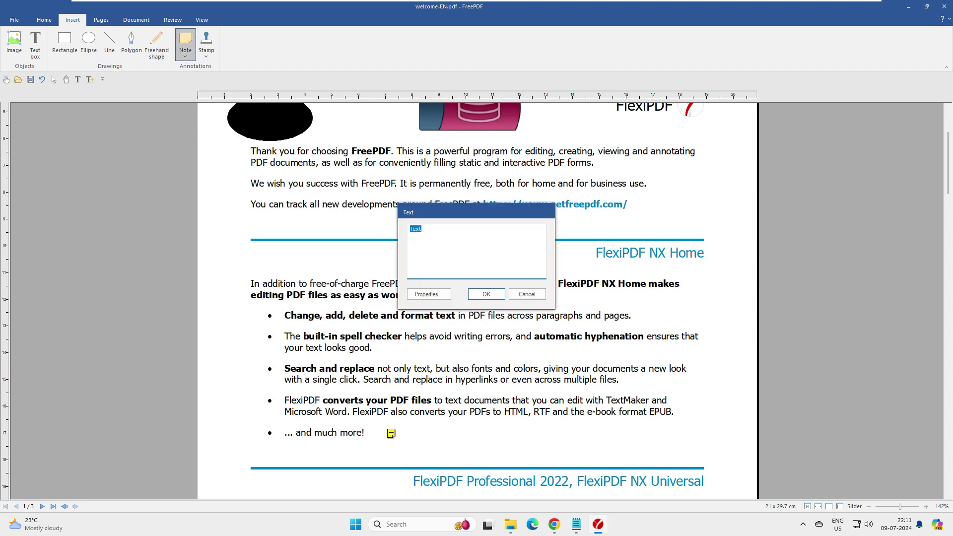
type("Good one")
key("Return")
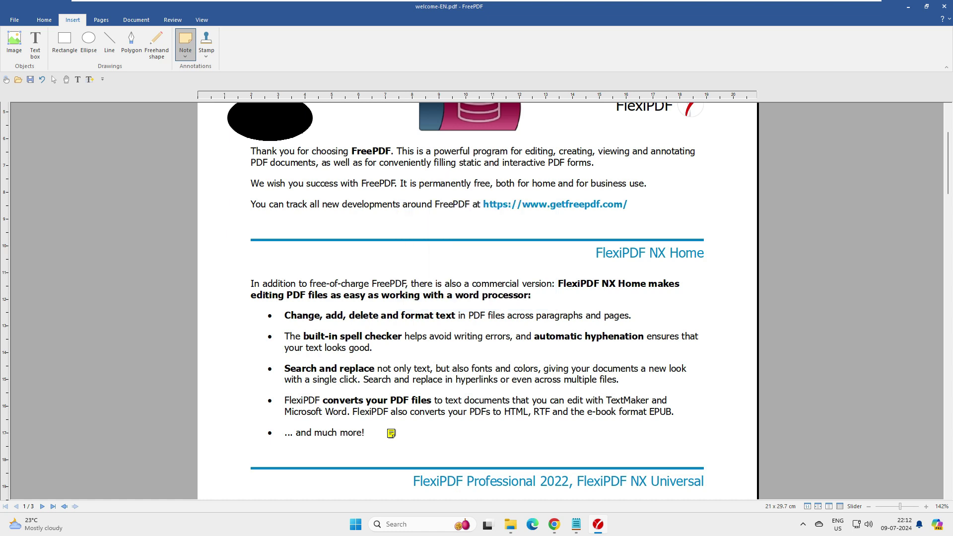
double_click(392, 434)
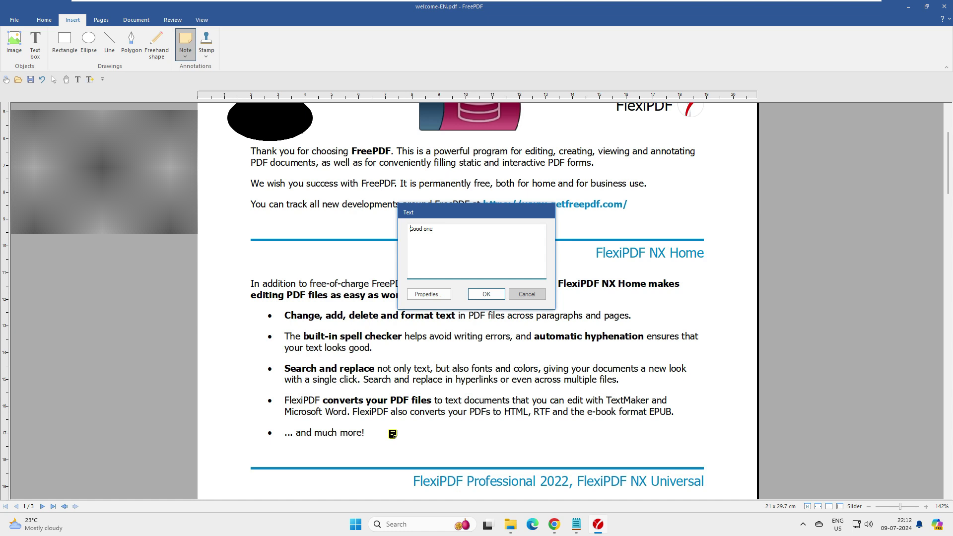
key("Escape")
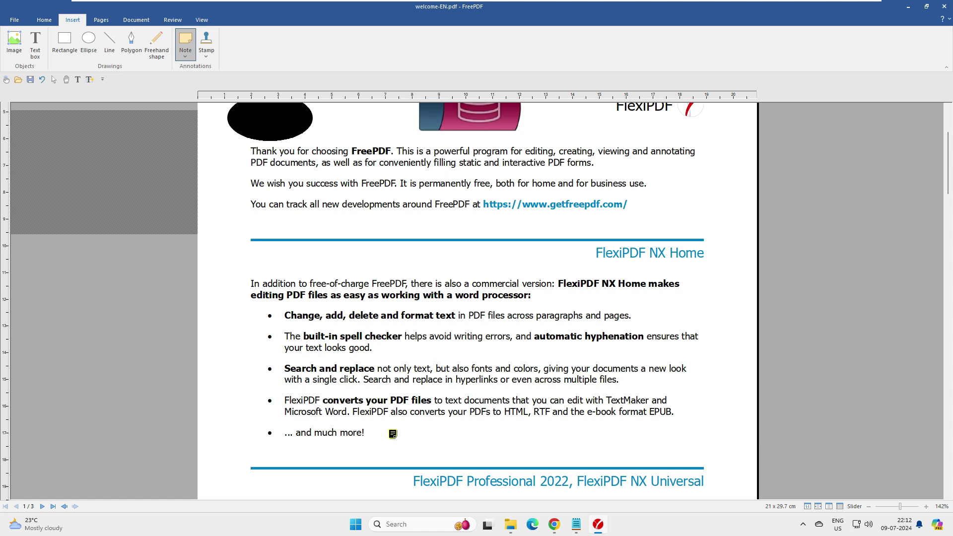
Draw red rectangle notes around the PDF/A export and Compare PDF files lines
scroll(477, 298, "down", 5)
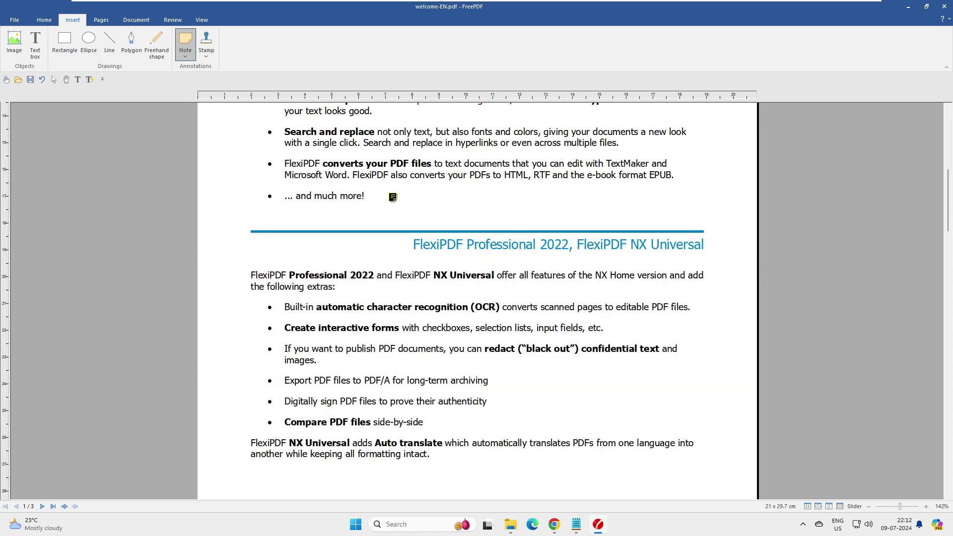
left_click(185, 55)
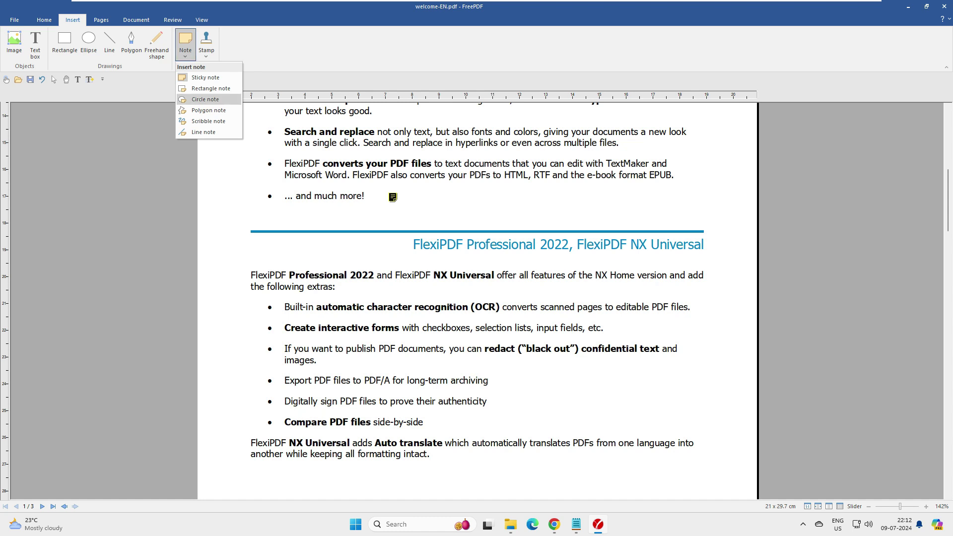
left_click(211, 88)
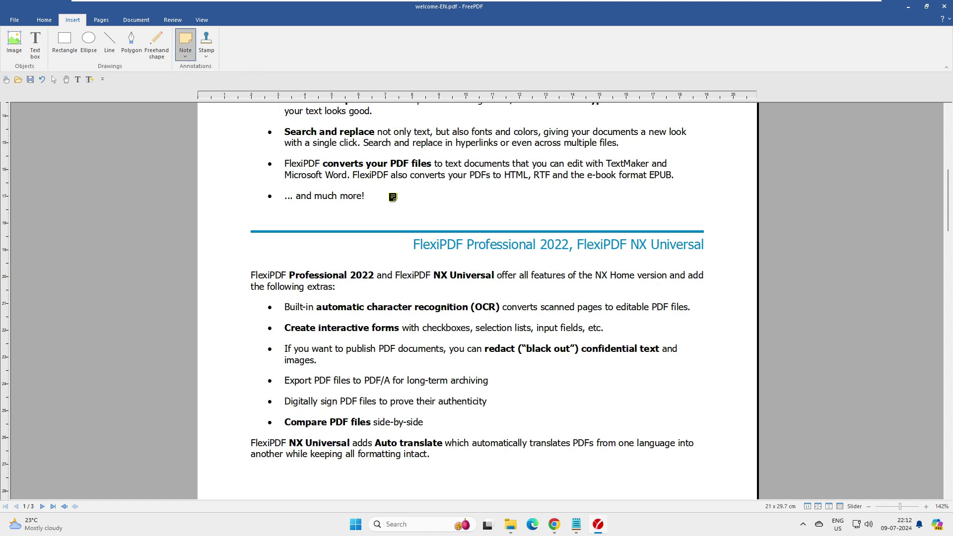
mouse_move(253, 368)
left_mouse_down()
mouse_move(476, 396)
mouse_move(520, 391)
left_mouse_up()
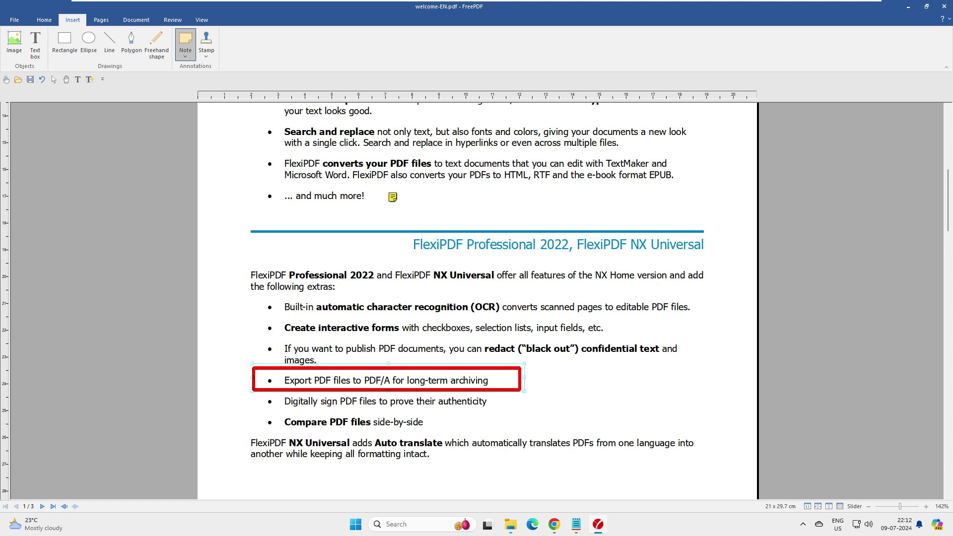
left_click_drag(258, 410, 470, 436)
Scroll through the annotated page and browse the note type and stamp lists
left_click(185, 56)
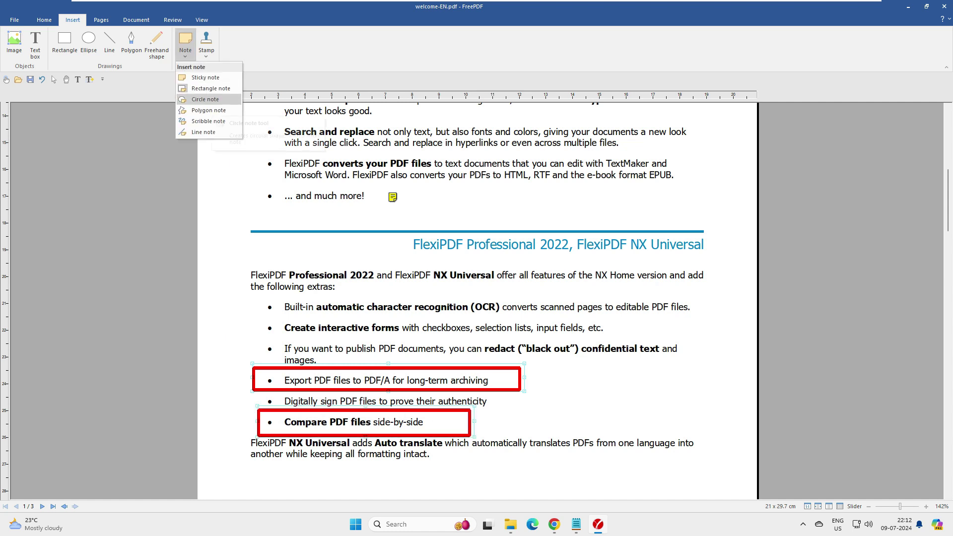
key("Escape")
scroll(477, 298, "down", 3)
scroll(476, 298, "down", 6)
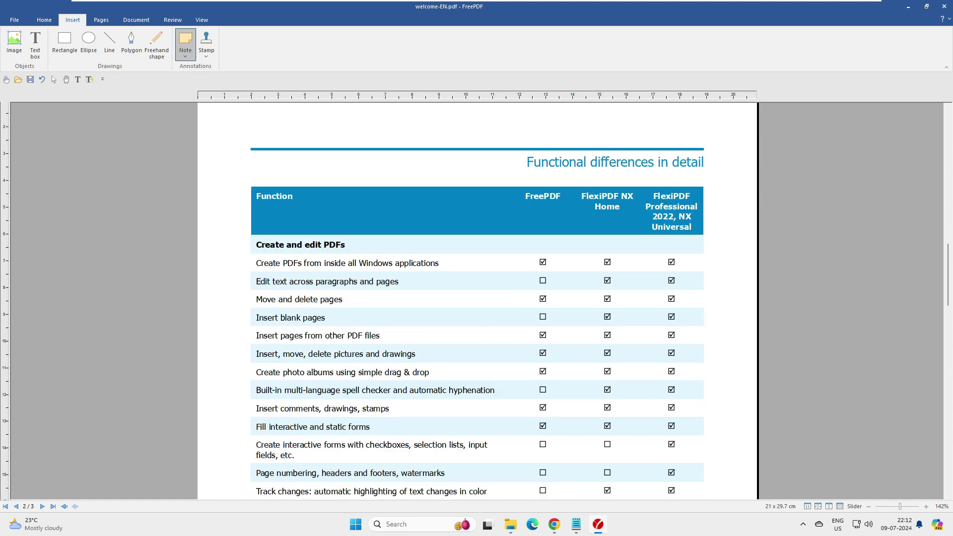
scroll(476, 298, "down", 20)
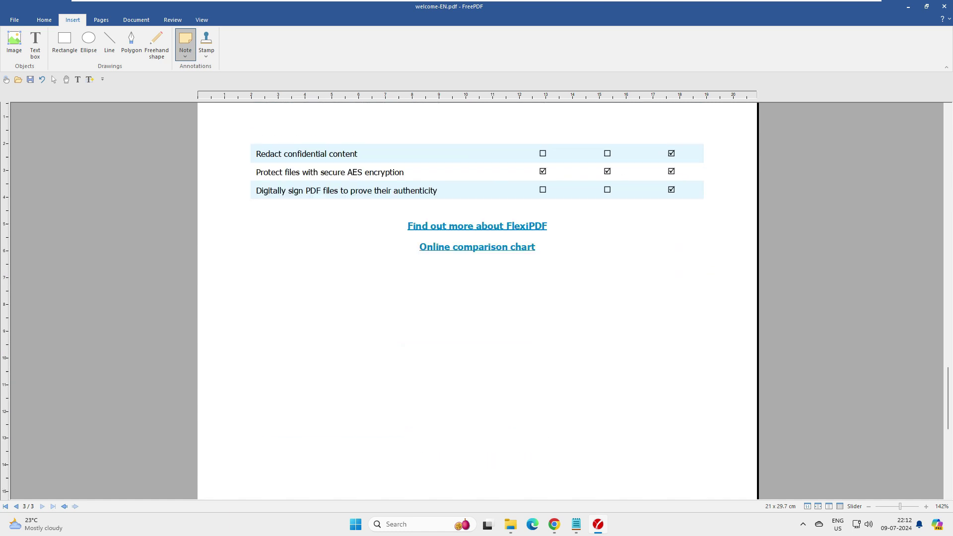
scroll(476, 298, "up", 15)
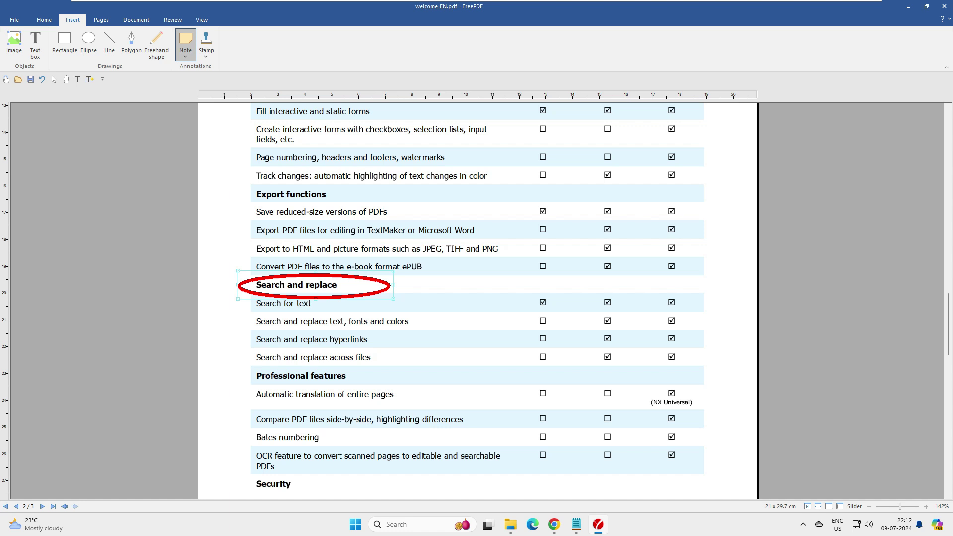
left_click(185, 57)
left_click(185, 56)
left_click(206, 56)
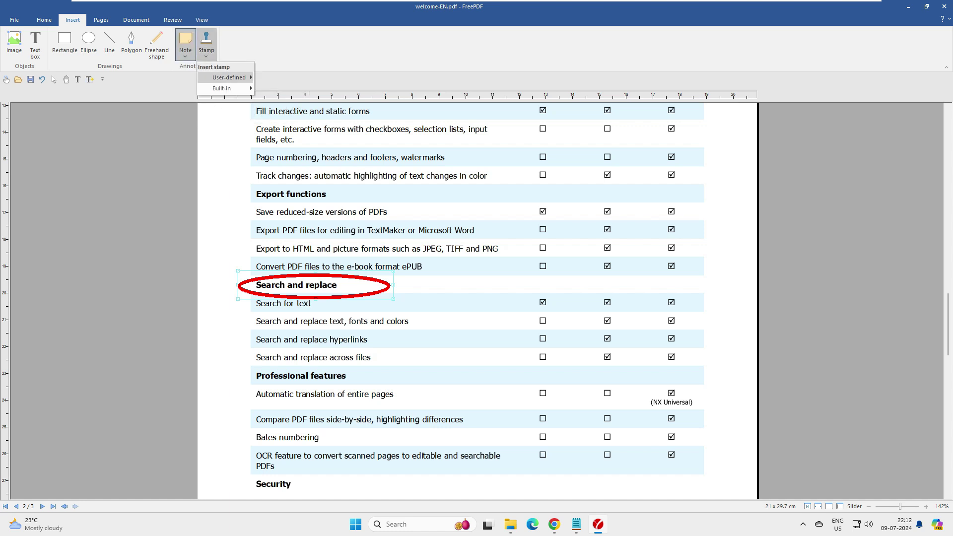
Place the built-in green APPROVED stamp between 'lets add here' and the FreePDF logo
scroll(477, 298, "up", 20)
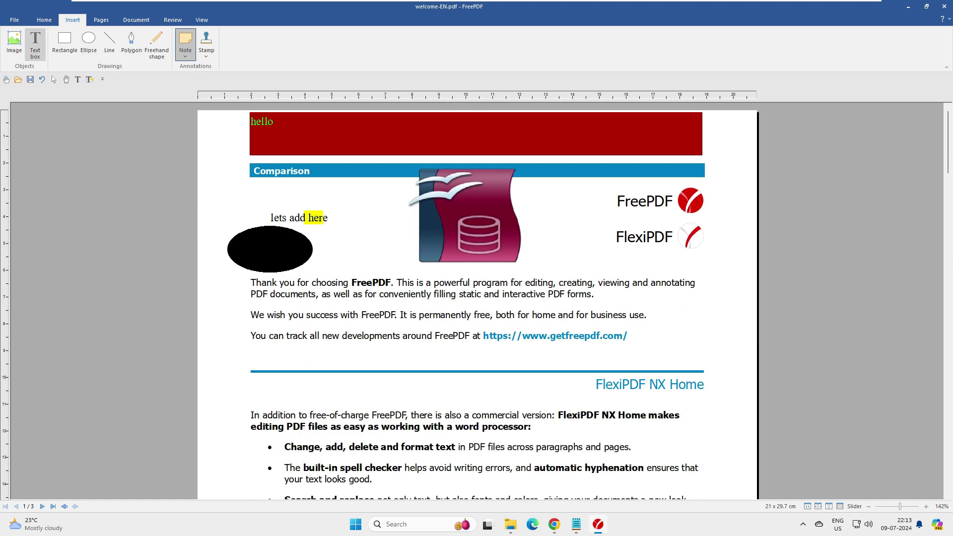
left_click(44, 20)
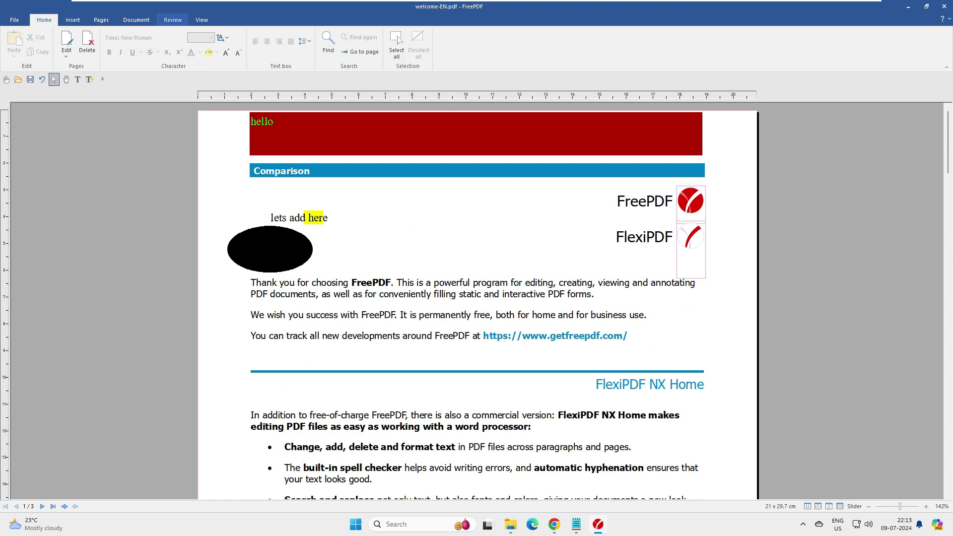
left_click(101, 20)
left_click(72, 20)
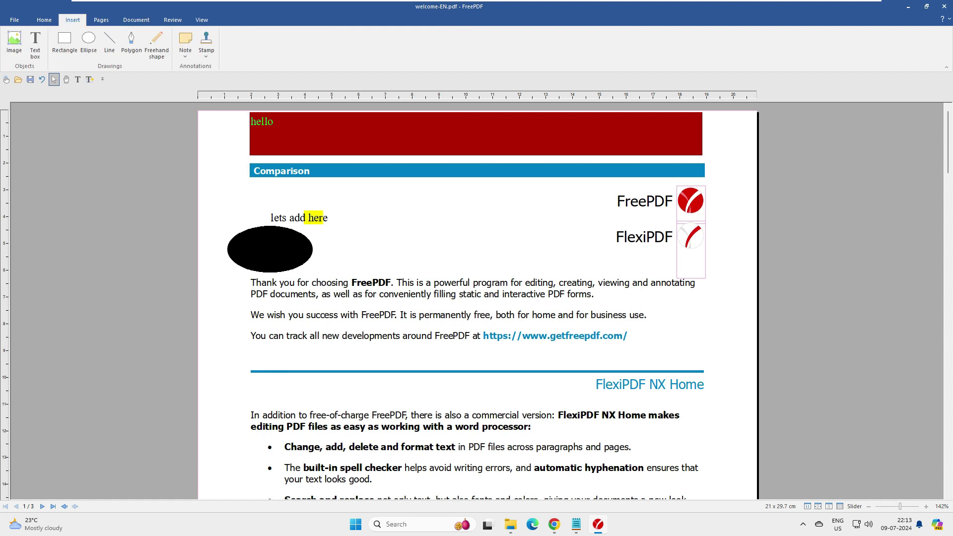
left_click(206, 43)
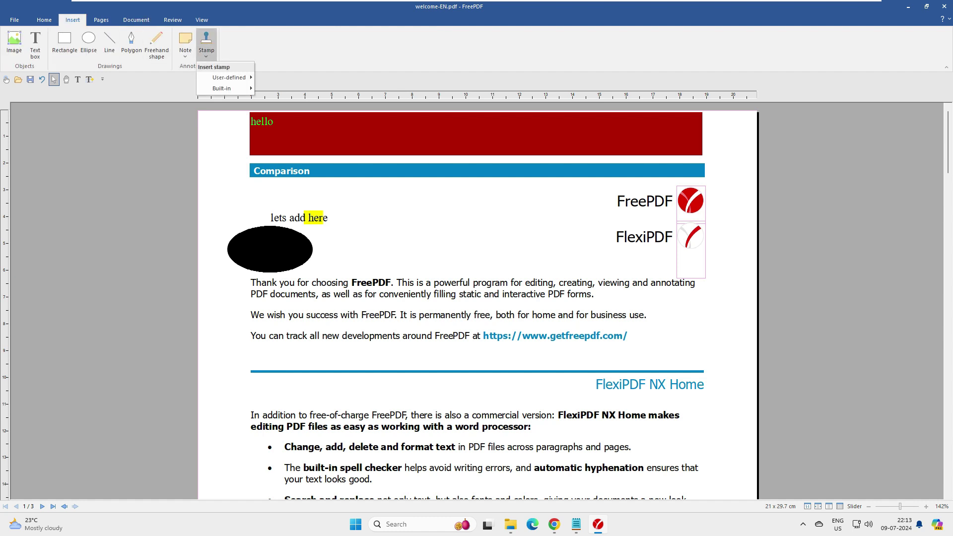
mouse_move(229, 77)
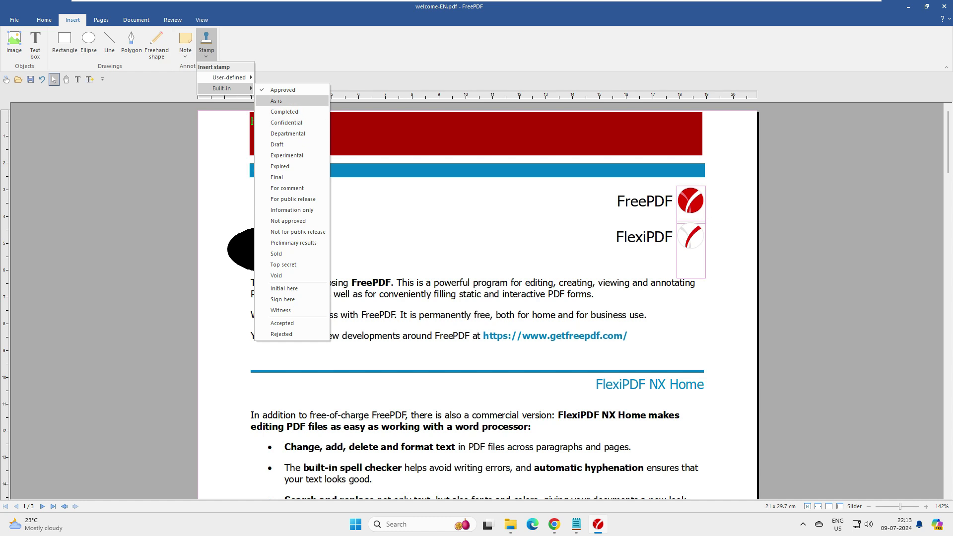
left_click(404, 217)
left_click(206, 42)
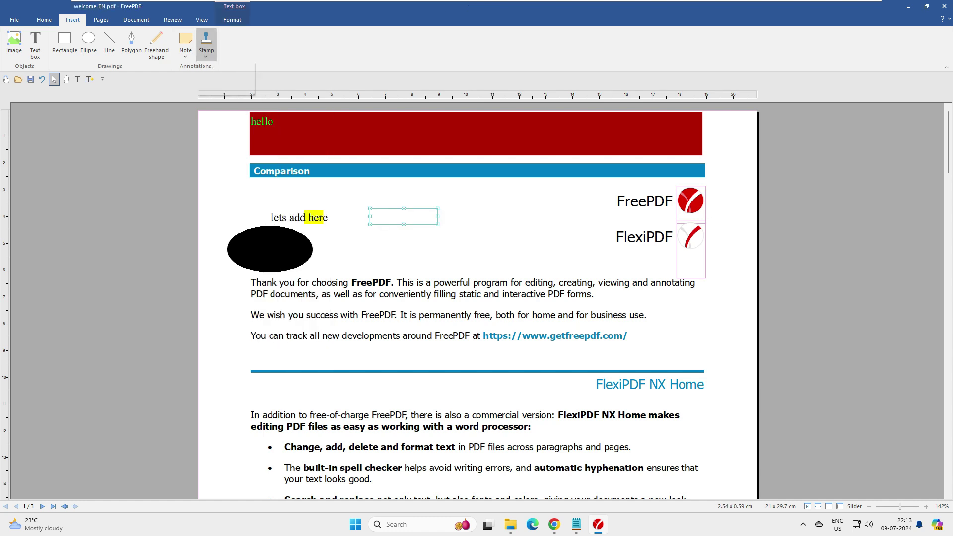
mouse_move(221, 88)
left_click(283, 90)
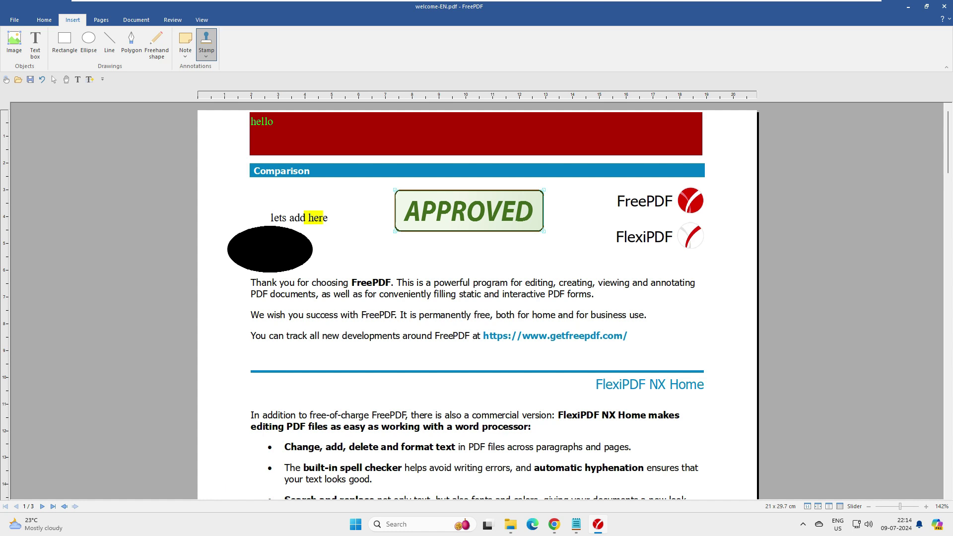
Place a built-in CONFIDENTIAL stamp below the APPROVED one
left_click(206, 49)
mouse_move(222, 88)
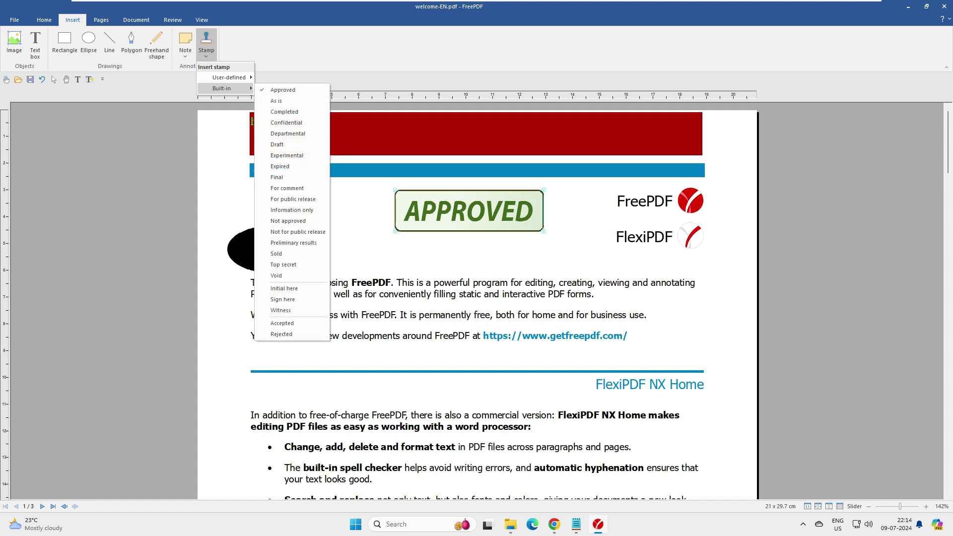
left_click(286, 123)
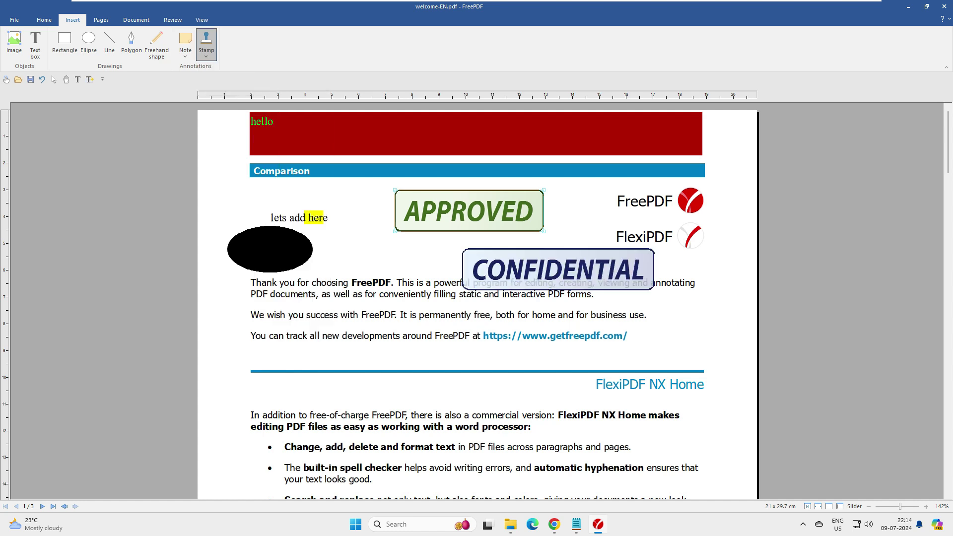
left_click(558, 270)
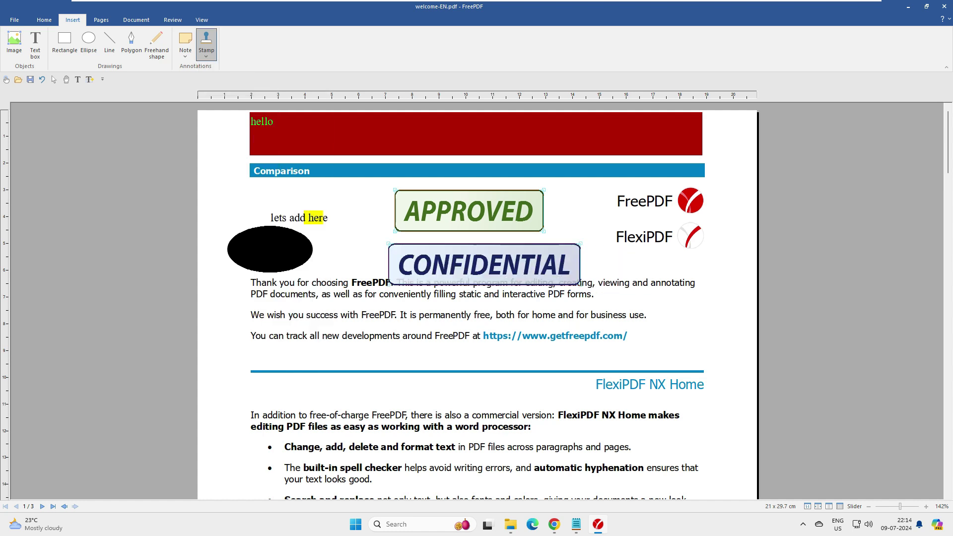
scroll(558, 269, "down", 7)
scroll(532, 358, "down", 5)
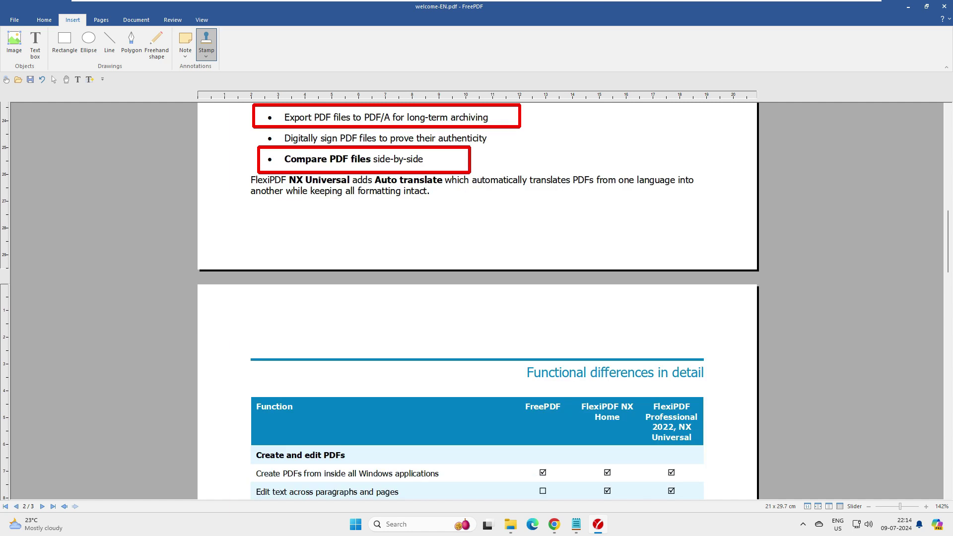
scroll(532, 357, "down", 4)
scroll(477, 297, "down", 13)
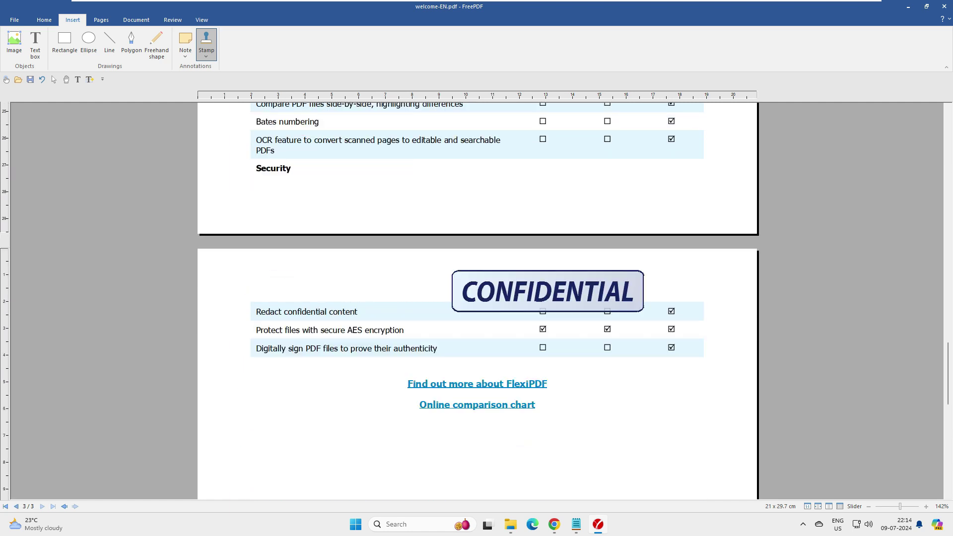
Add a built-in NOT APPROVED stamp further down the document
left_click(206, 50)
mouse_move(221, 89)
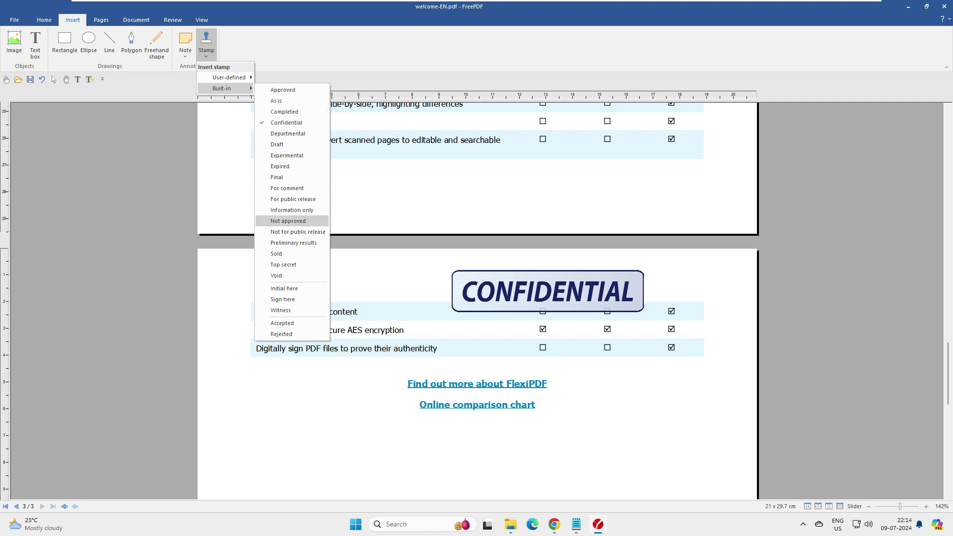
left_click(288, 220)
scroll(576, 307, "down", 5)
left_click(576, 321)
scroll(576, 308, "down", 1)
scroll(477, 300, "down", 4)
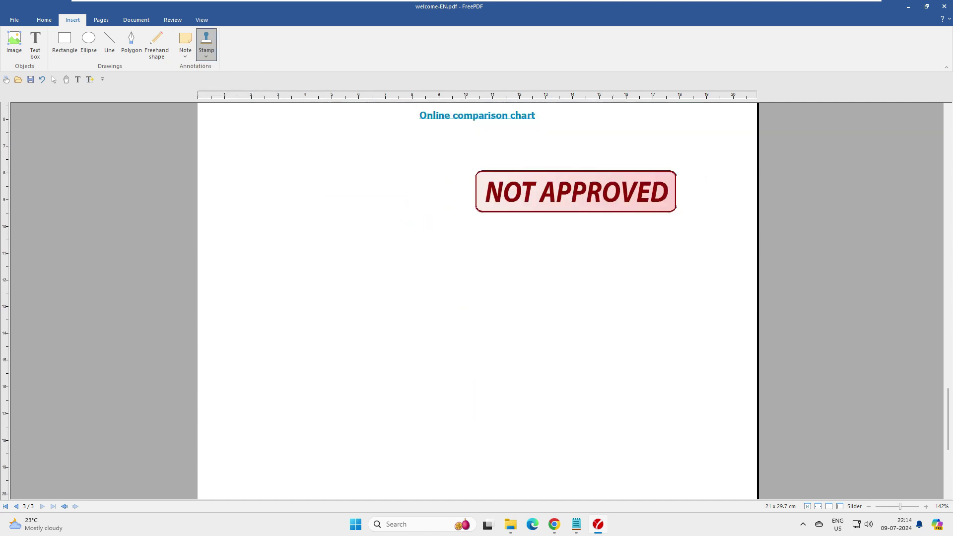
scroll(477, 300, "up", 15)
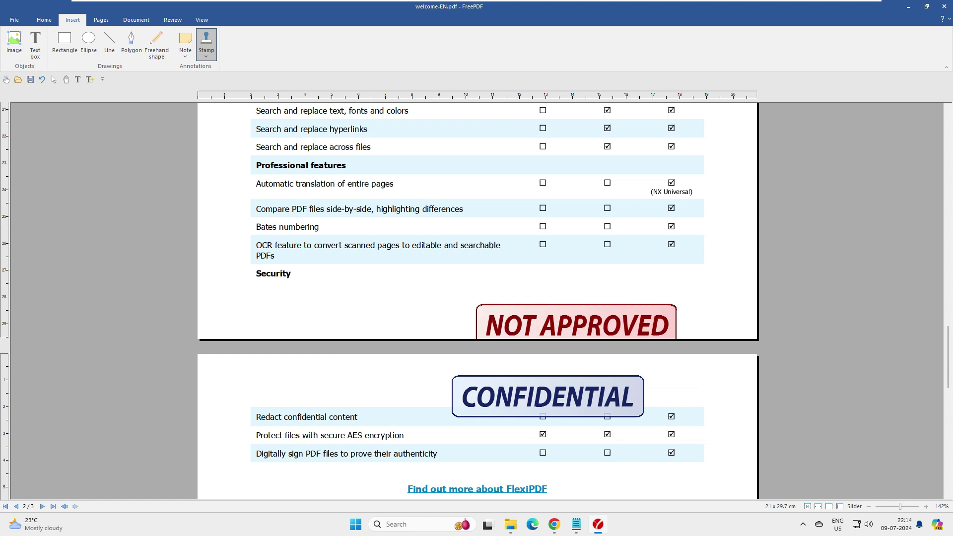
scroll(477, 301, "up", 15)
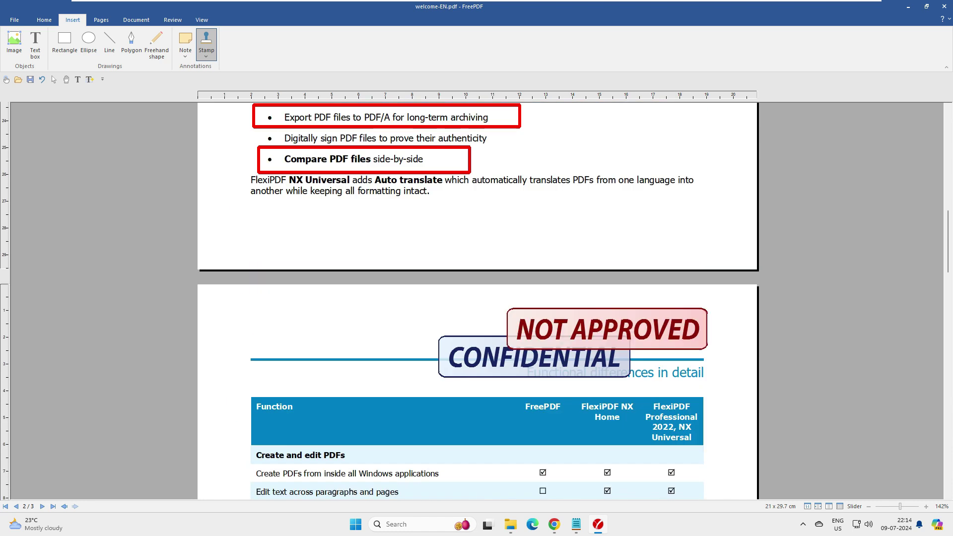
Look over the stamp list without choosing one, then bring up the Pages tools
left_click(207, 49)
mouse_move(222, 88)
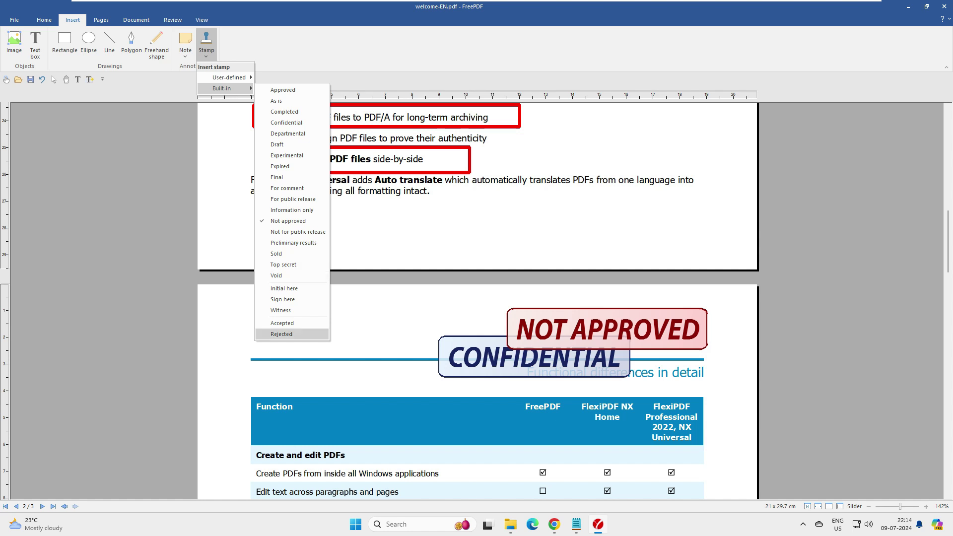
left_click(102, 20)
left_click(101, 20)
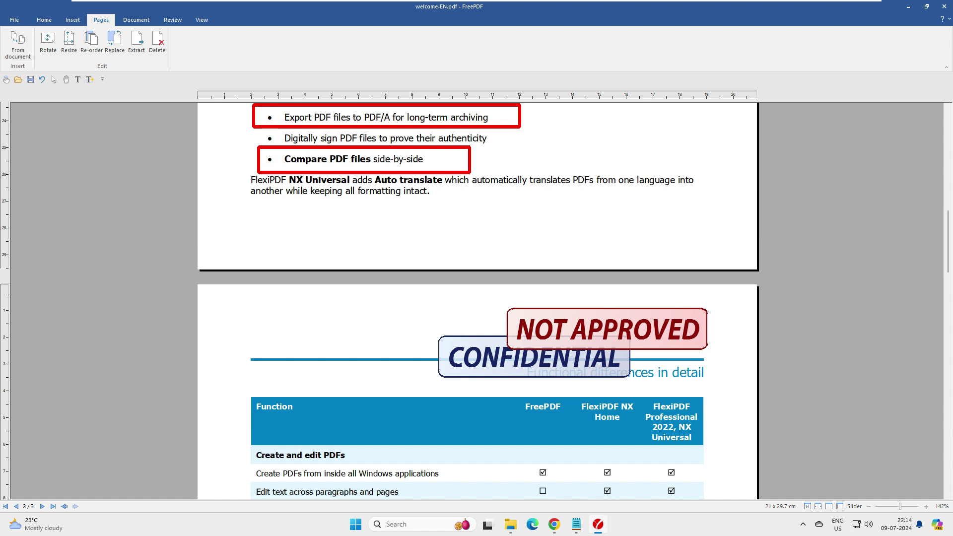
Insert all pages of frepdf.pdf after page 3 and scroll through the new pages
key("ctrl+End")
key("Page_Up")
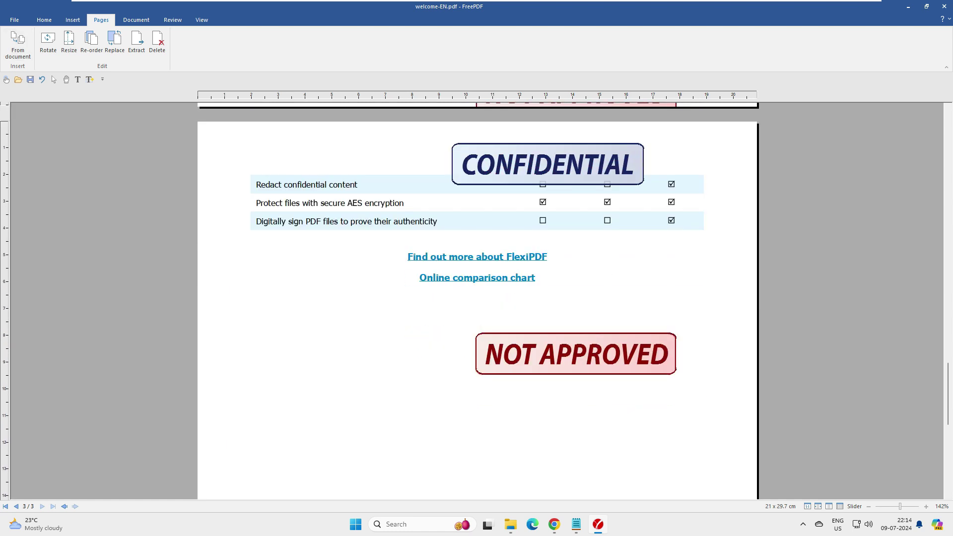
key("Page_Down")
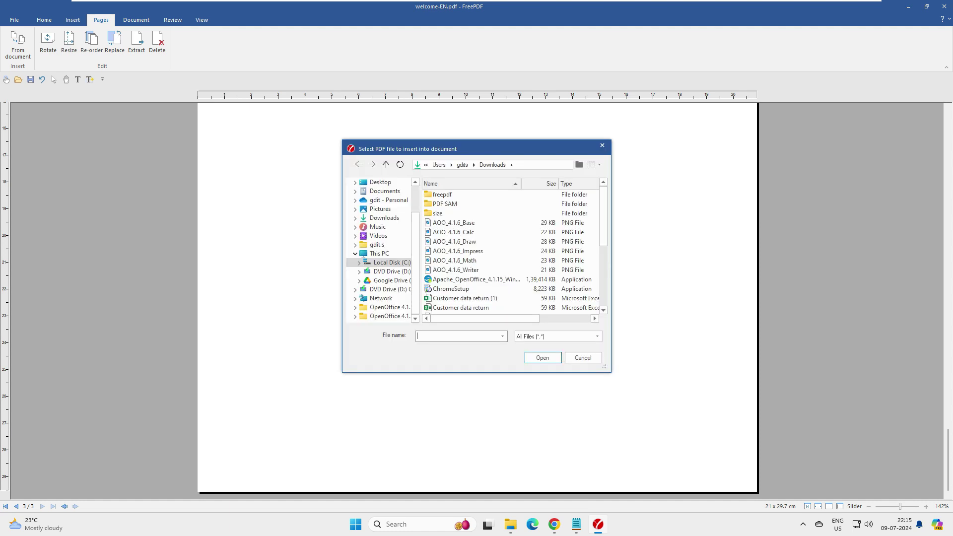
scroll(512, 250, "down", 5)
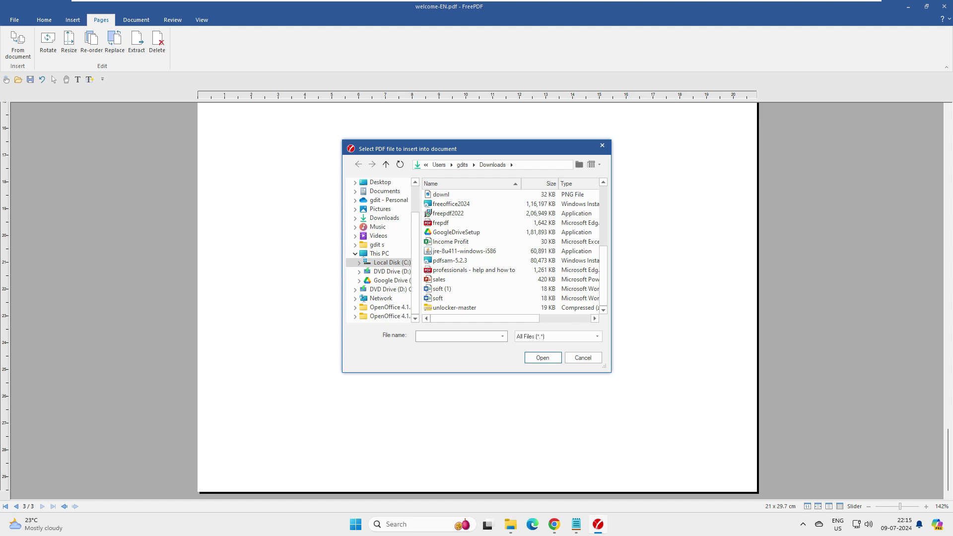
double_click(440, 223)
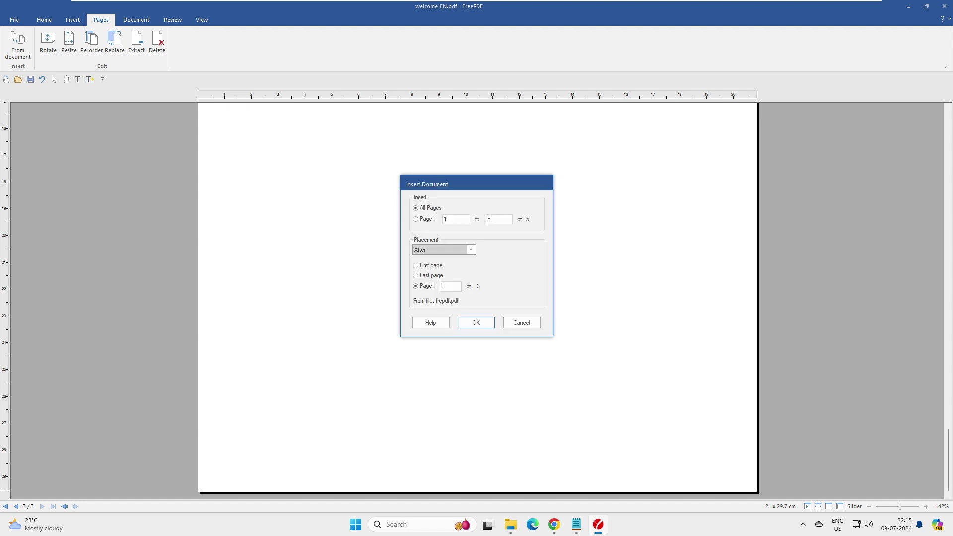
key("Return")
scroll(477, 301, "down", 15)
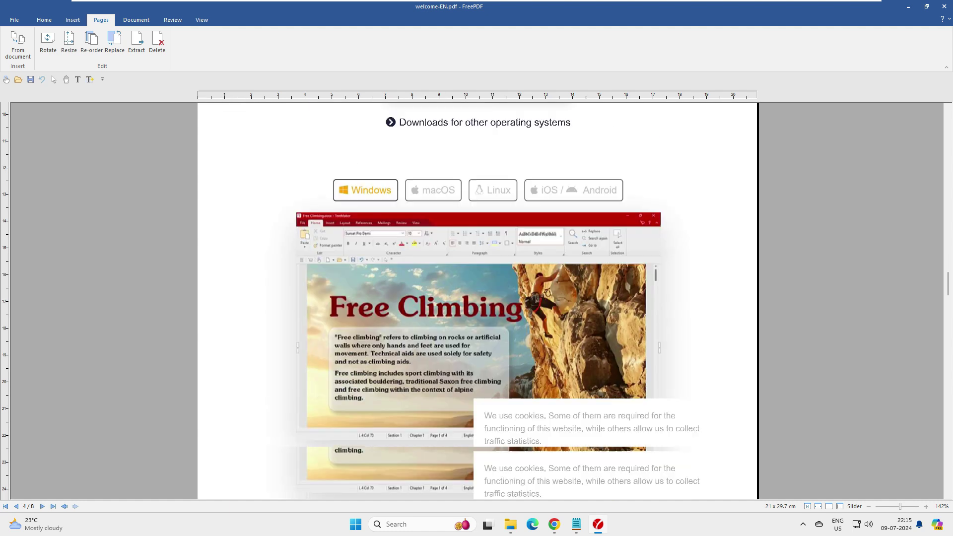
scroll(478, 301, "down", 8)
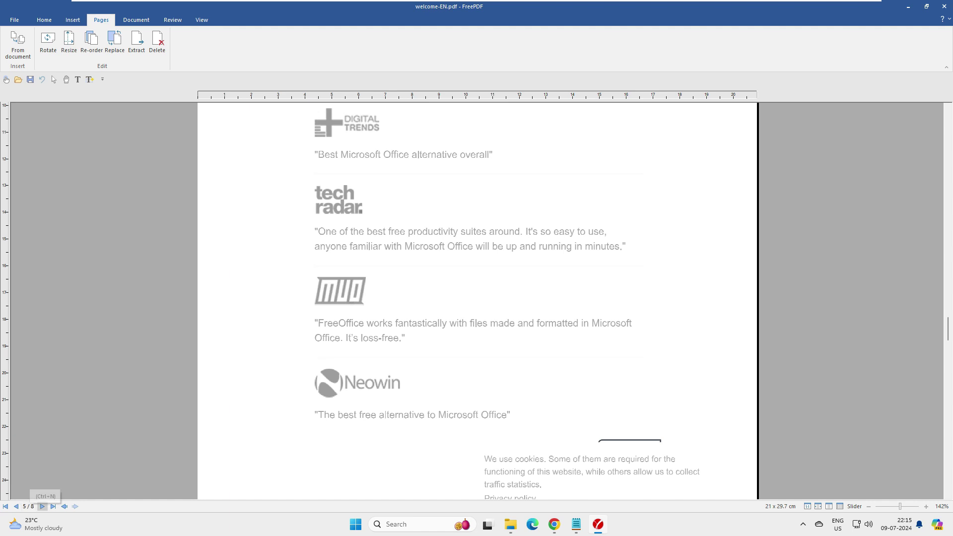
scroll(28, 506, "up", 8)
scroll(478, 301, "down", 10)
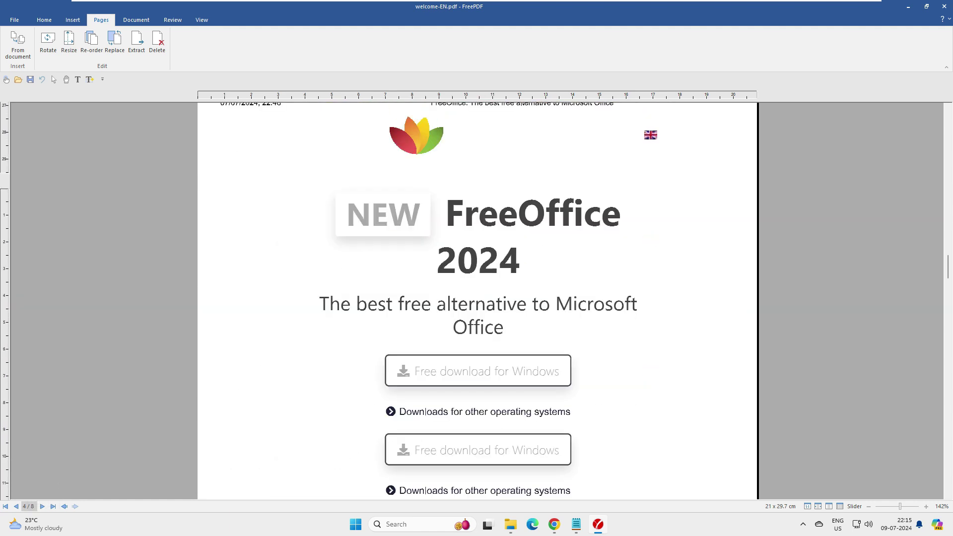
scroll(477, 301, "down", 4)
scroll(478, 301, "up", 3)
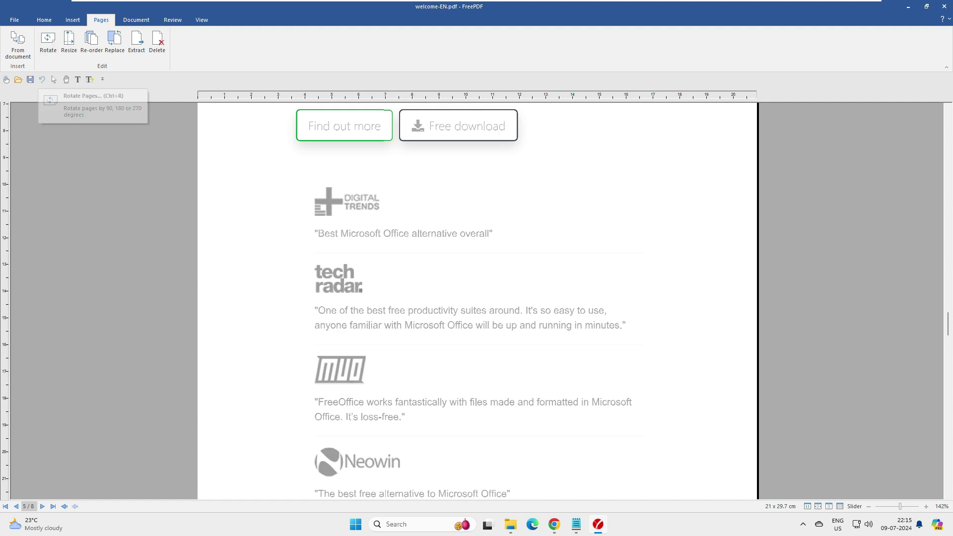
scroll(477, 301, "up", 10)
scroll(477, 301, "up", 4)
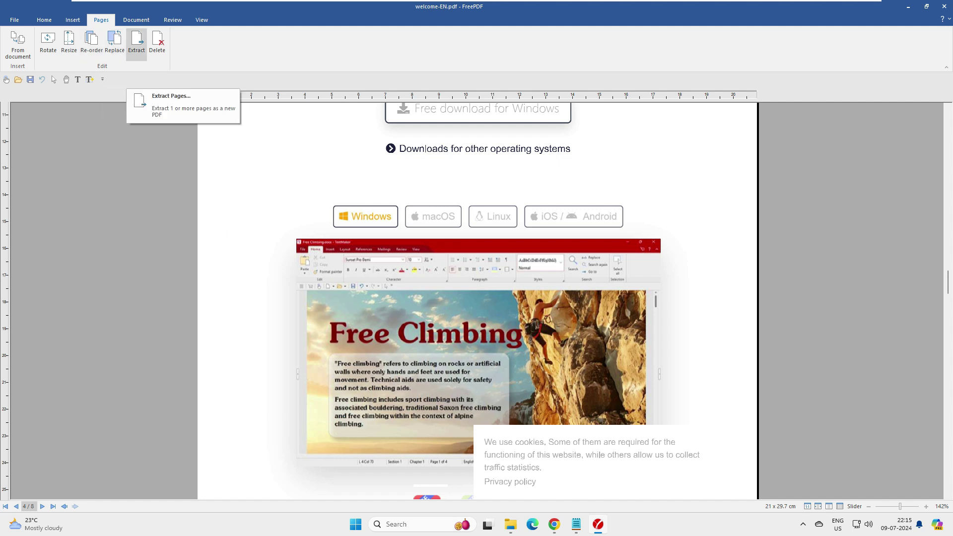
Open the Extract pages dialog, enter 2, and close it
left_click(136, 43)
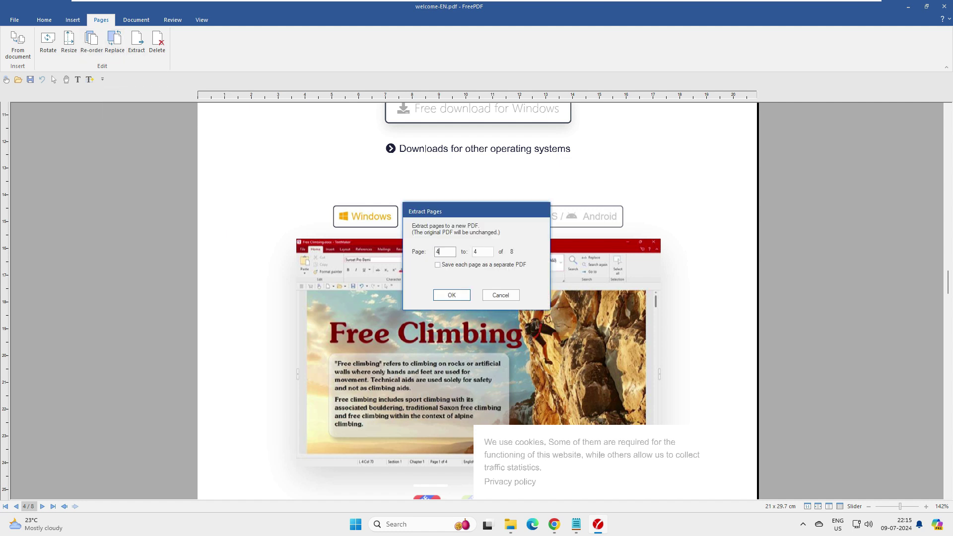
type("2")
key("Return")
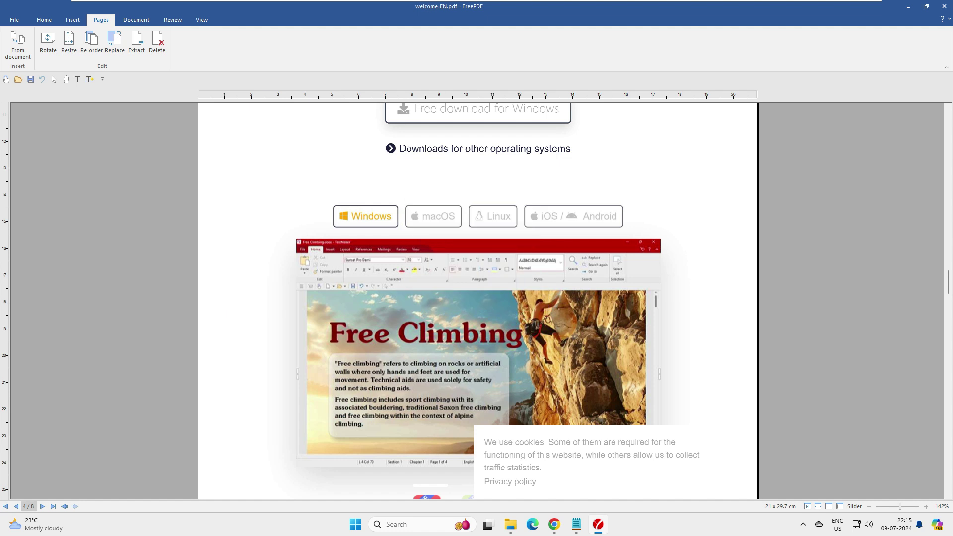
key("alt+d")
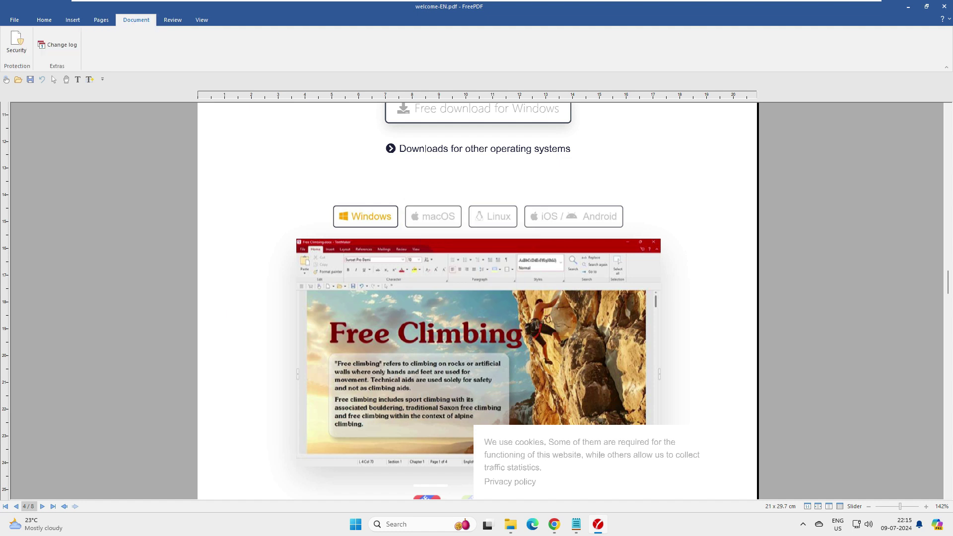
Apply Acrobat 6 onwards (128-bit) security with a user password required to open the document
key("s")
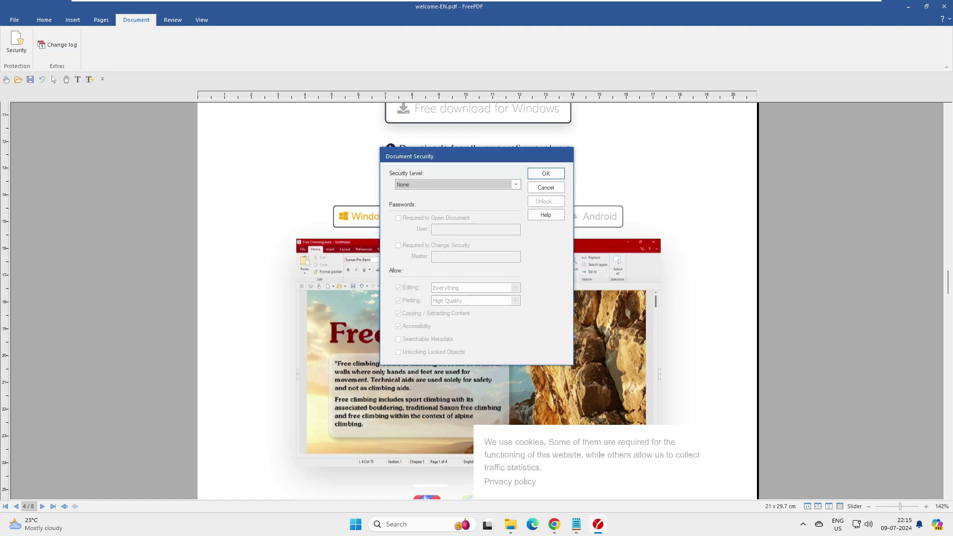
key("alt+Down")
key("Down")
key("Down")
key("Down")
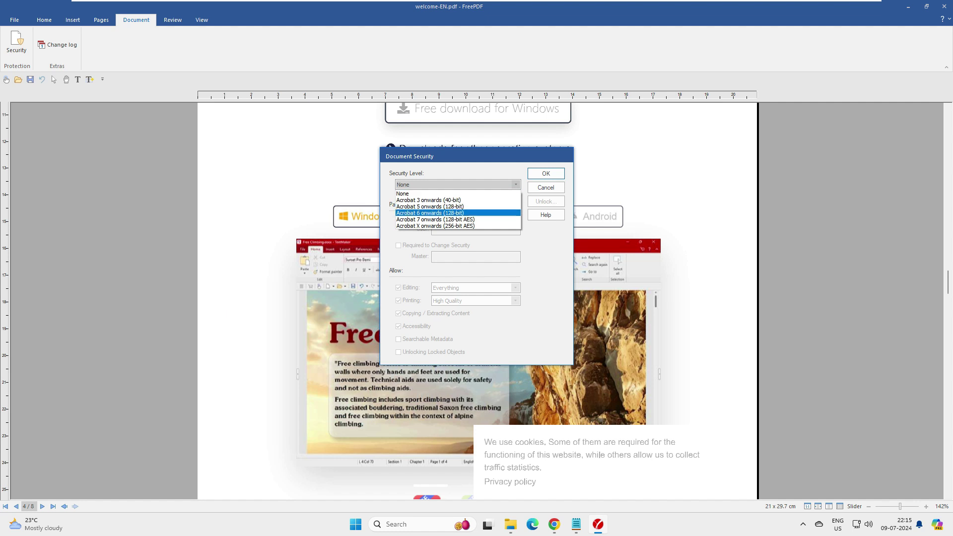
key("Return")
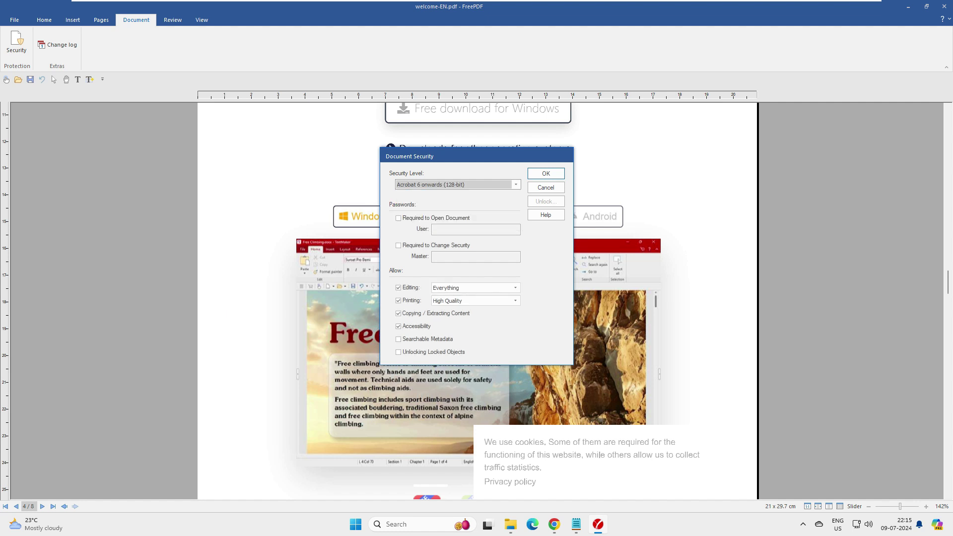
key("Tab")
key("space")
key("Tab")
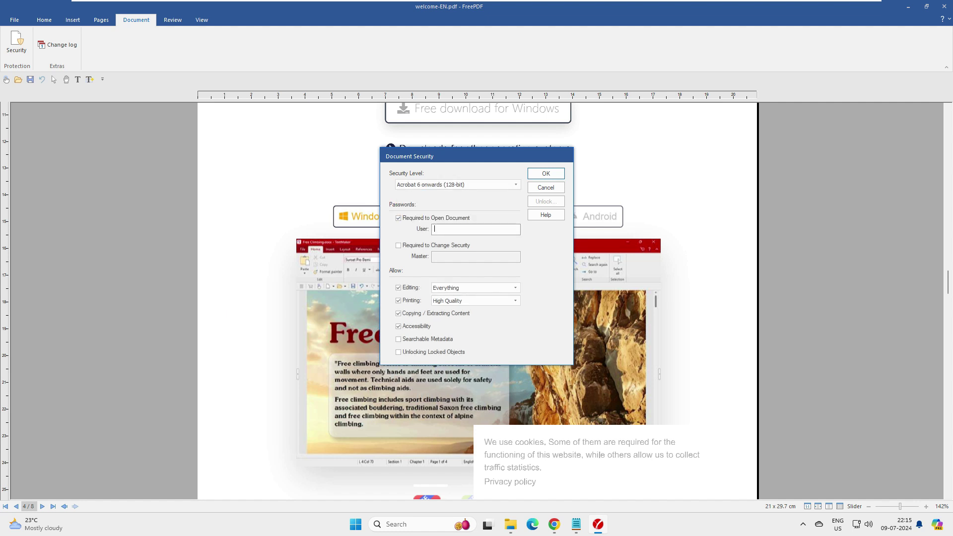
key("Tab")
key("space")
key("shift+Tab")
key("space")
left_click(476, 229)
type("1234")
key("Return")
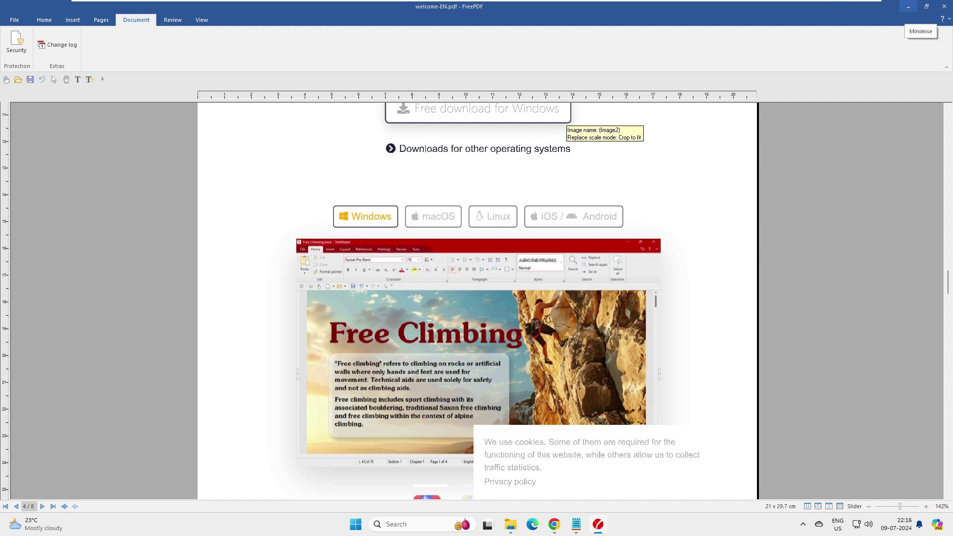
Glance at the File menu and stamp list, then scroll back to the top of page 1
left_click(14, 20)
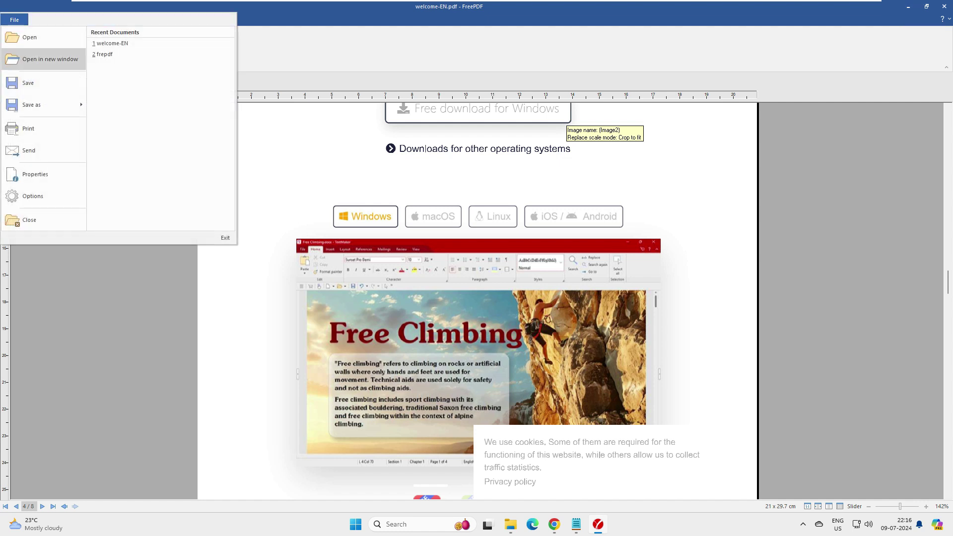
key("Escape")
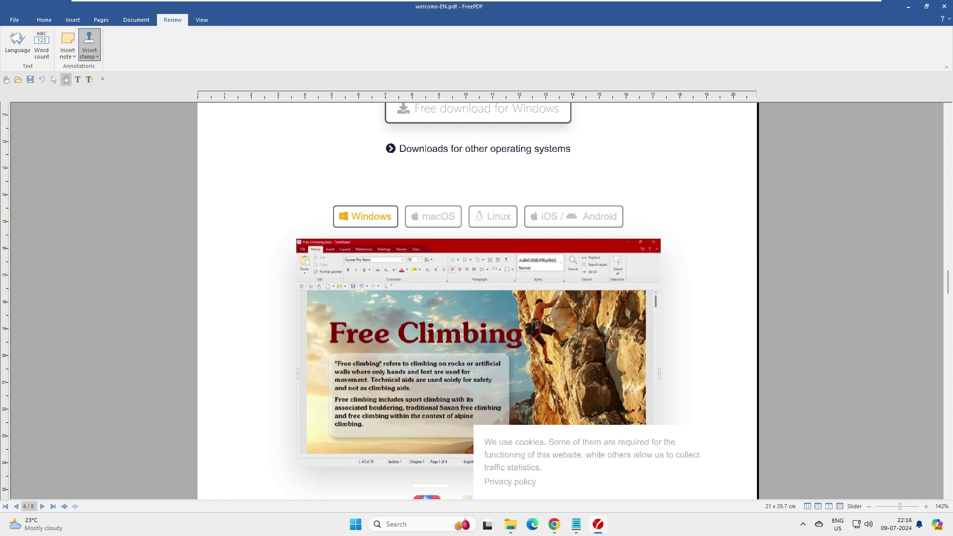
left_click(89, 49)
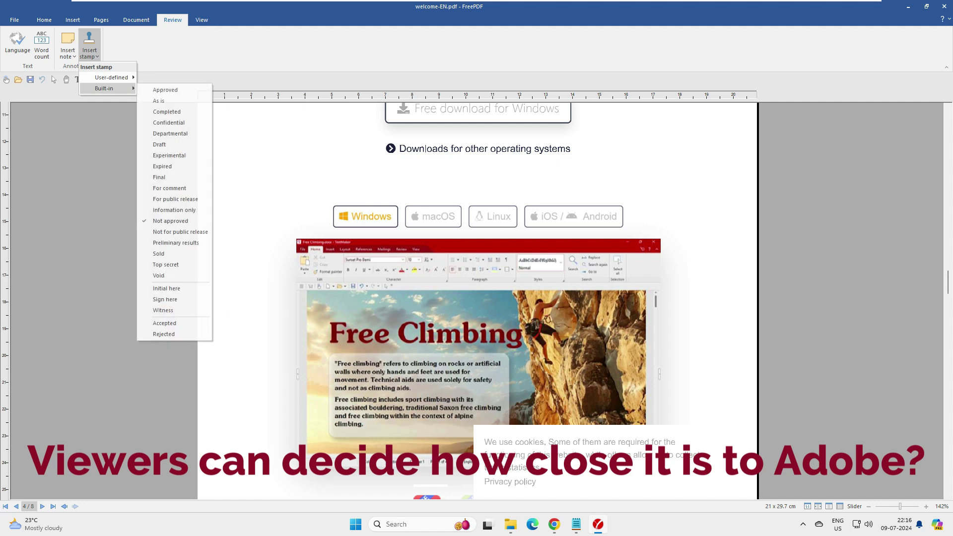
left_click(202, 20)
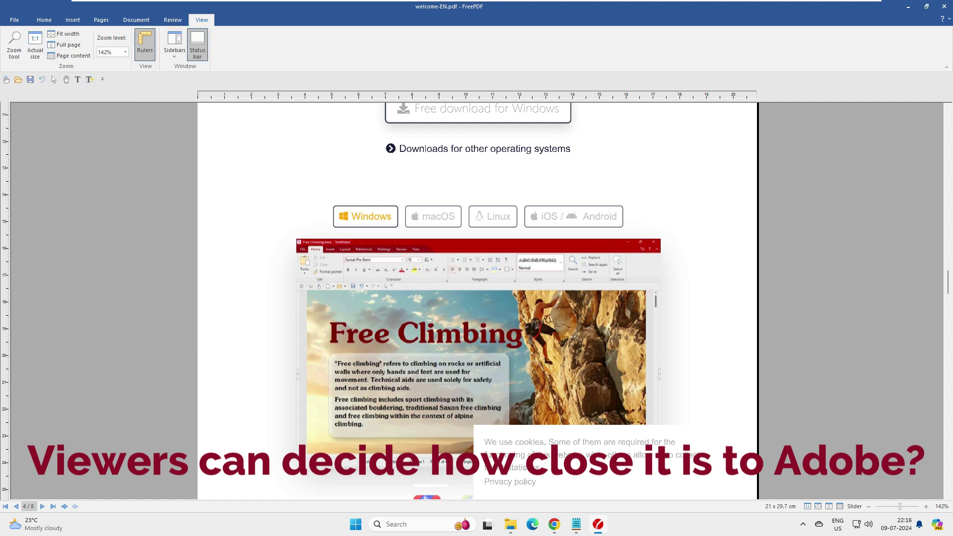
scroll(119, 45, "up", 4)
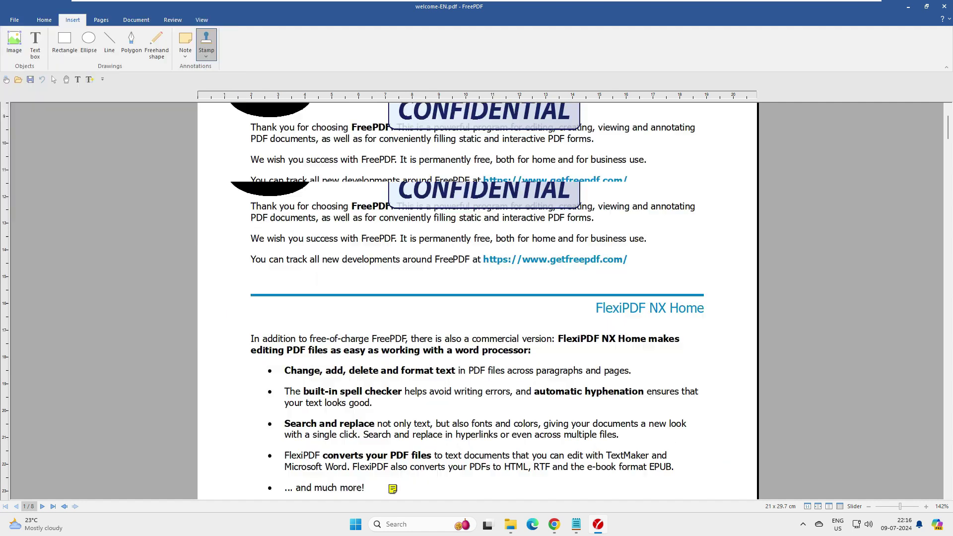
scroll(476, 298, "up", 4)
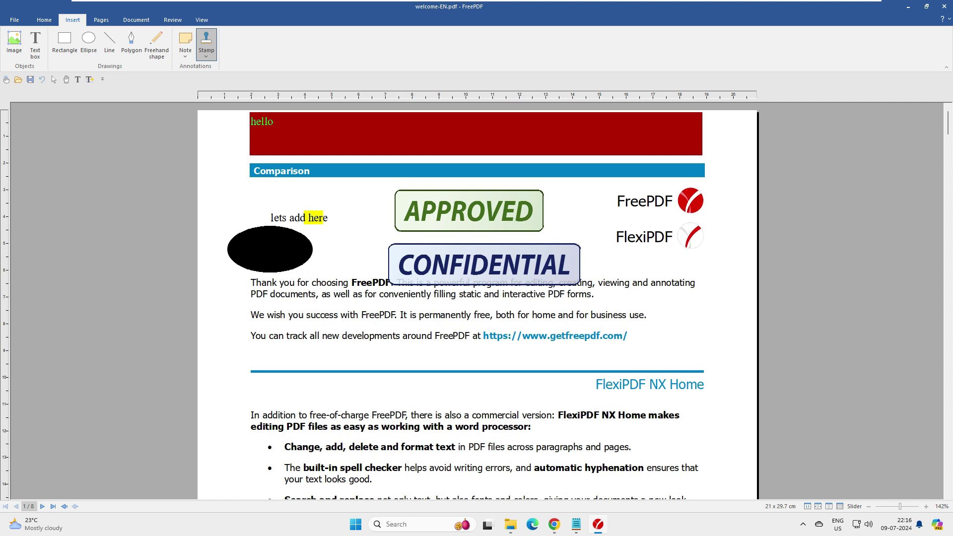